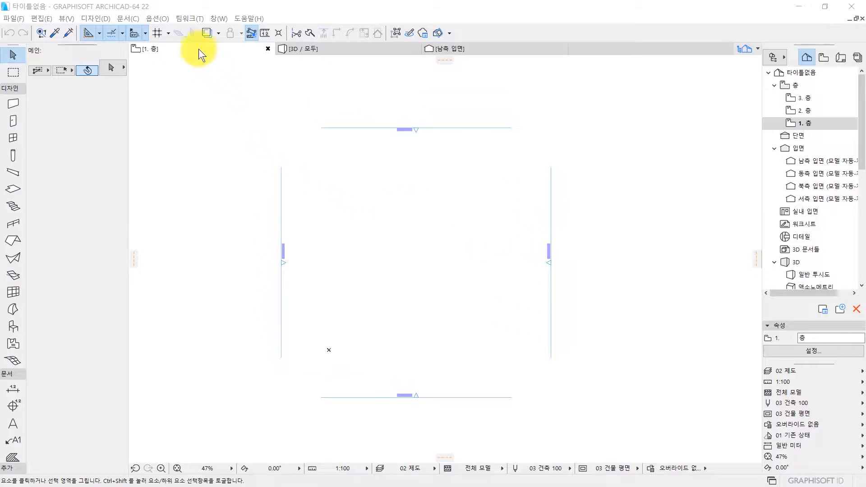
# - Open the model view layer settings
pyautogui.click(161, 21)
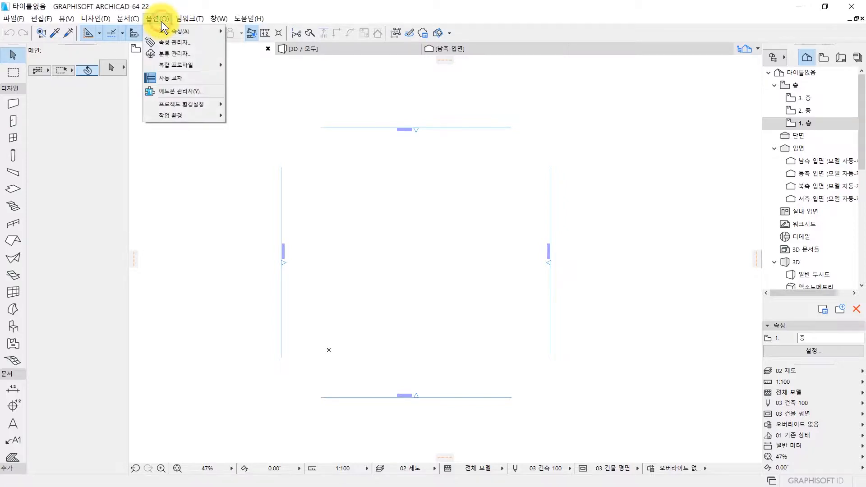
pyautogui.moveTo(167, 32)
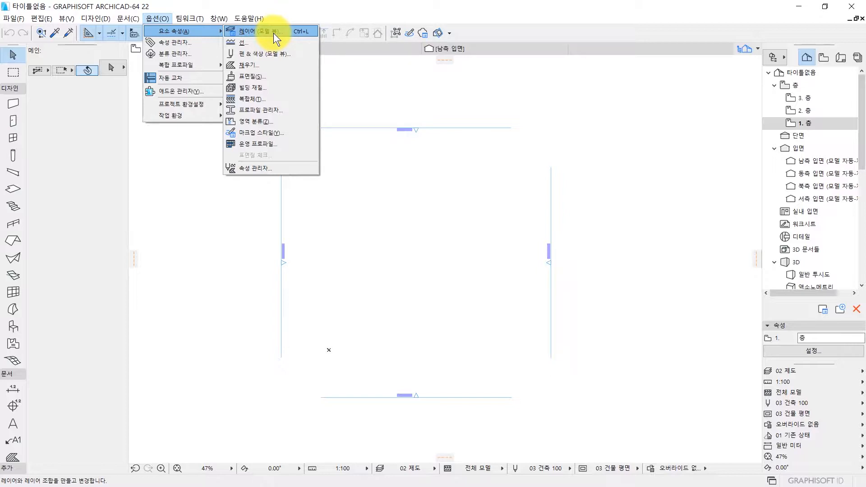
pyautogui.click(491, 283)
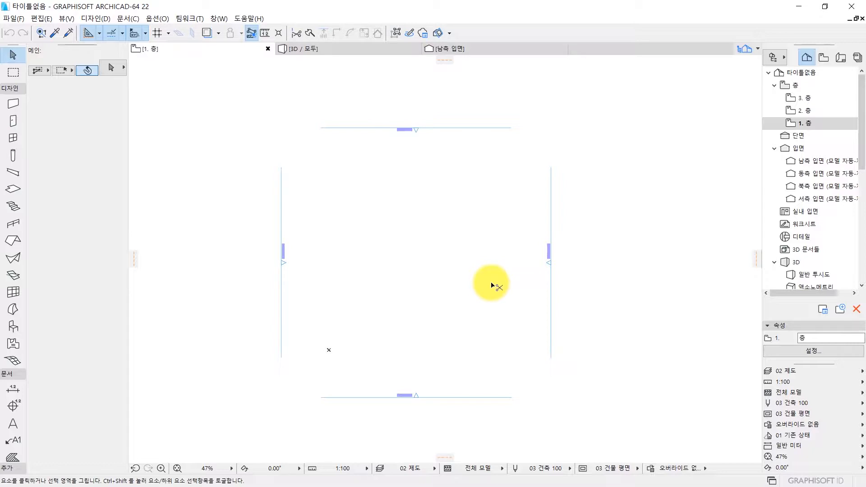
pyautogui.hotkey('ctrl', 'l')
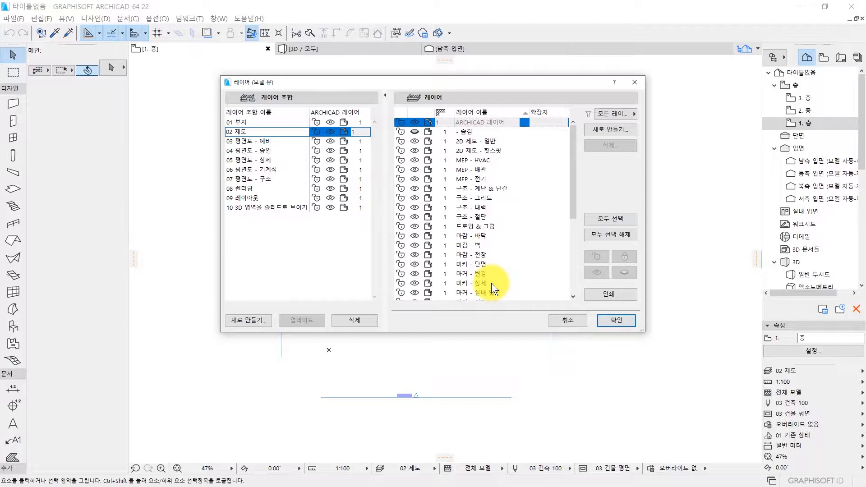
pyautogui.moveTo(464, 85); pyautogui.dragTo(449, 88)
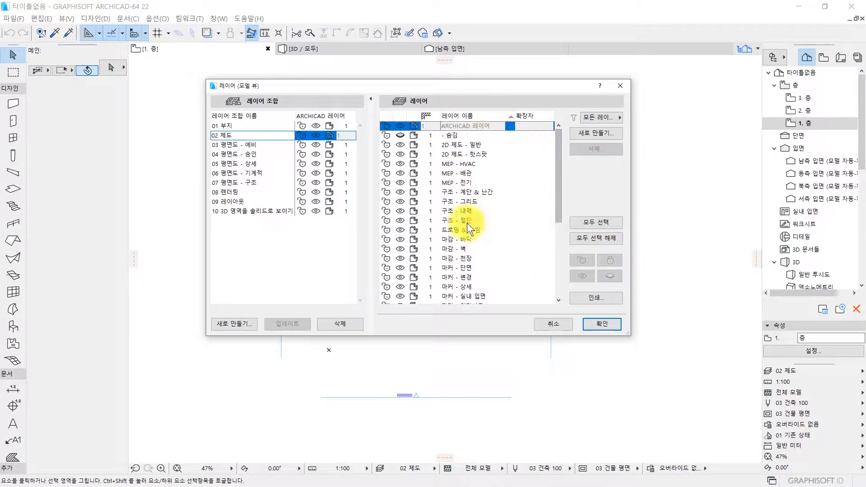
# - Examine the default layers in the list, including the 2D 제도, MEP and 구조 layers
pyautogui.click(454, 211)
pyautogui.scroll(-5, 469, 239)
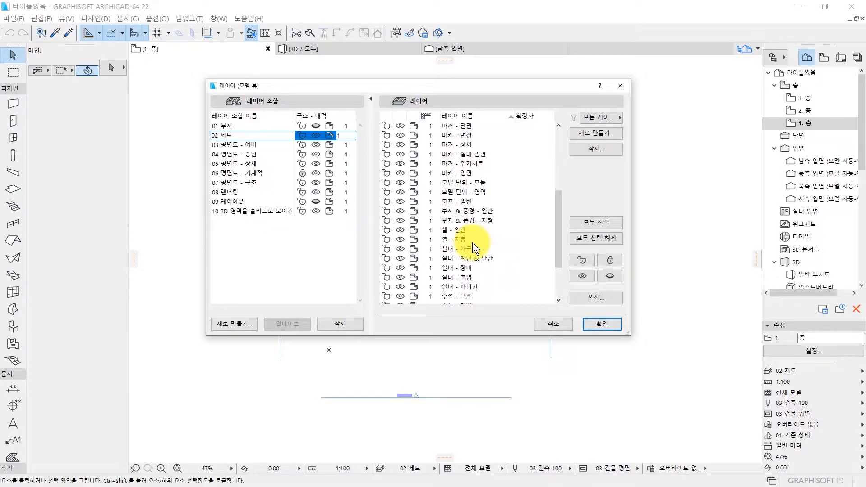
pyautogui.scroll(5, 472, 242)
pyautogui.click(468, 234)
pyautogui.moveTo(468, 233); pyautogui.dragTo(480, 171)
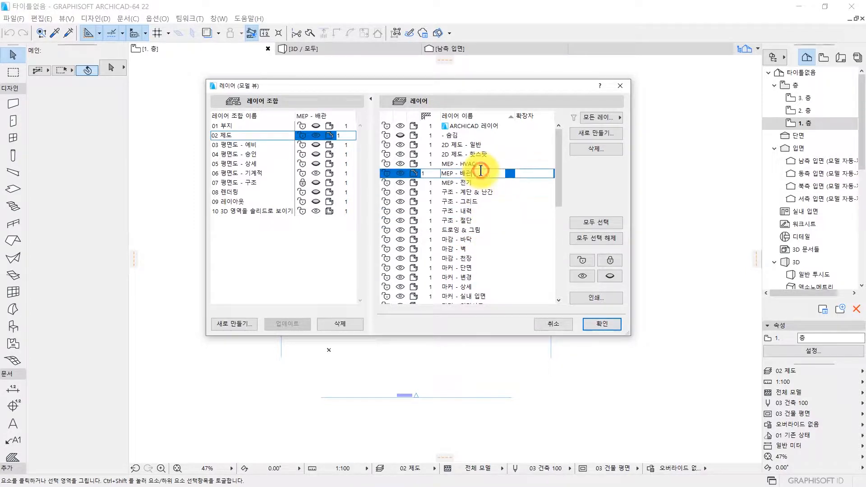
pyautogui.click(492, 145)
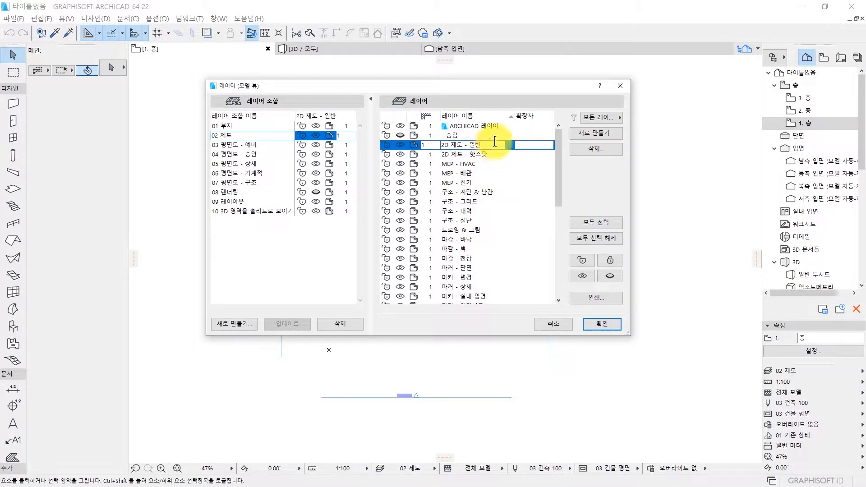
pyautogui.click(498, 153)
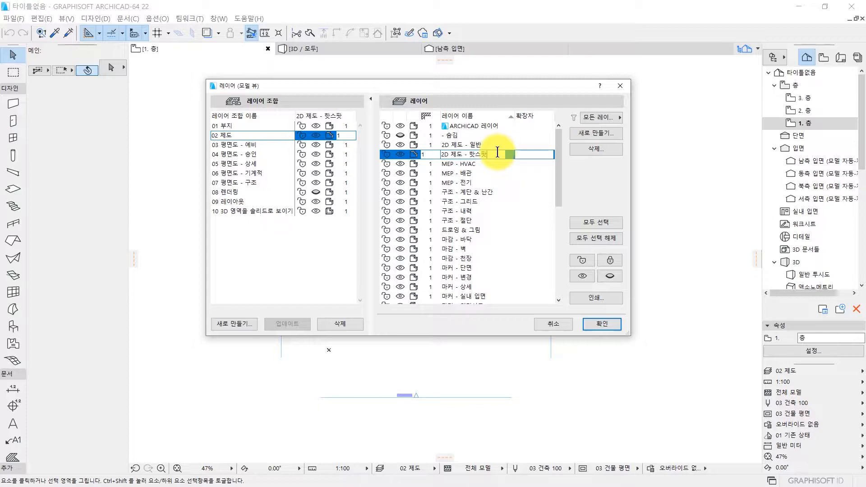
pyautogui.click(502, 174)
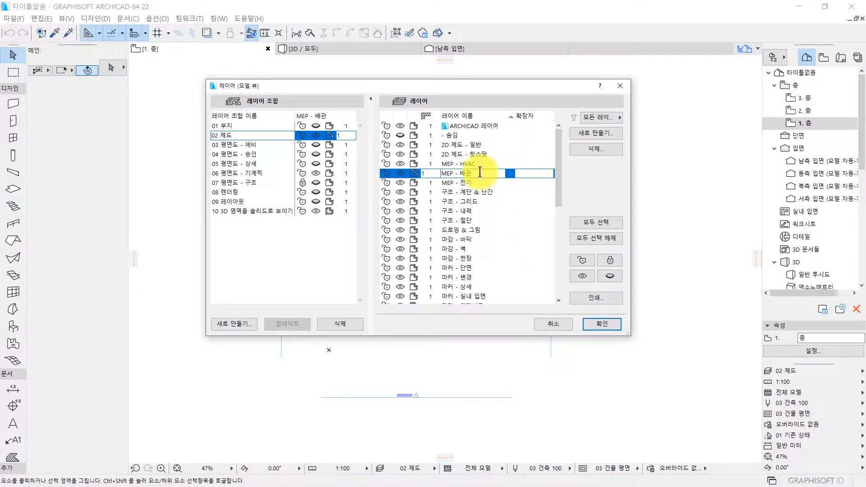
# - Rename the 2D 제도 - 일반 layer to test
pyautogui.click(477, 143)
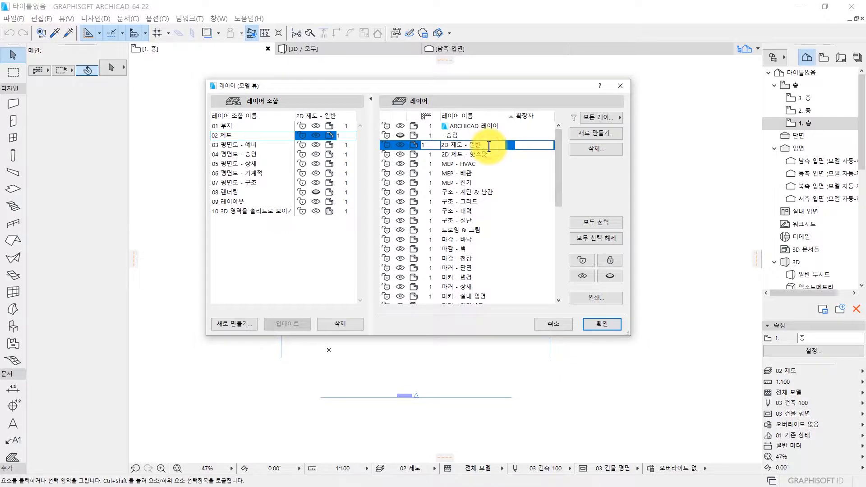
pyautogui.write('ㅅㄷ')
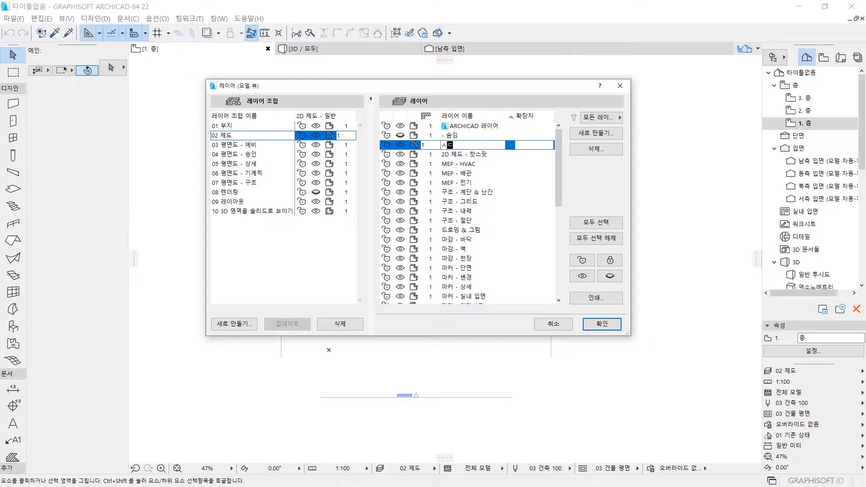
pyautogui.press('BackSpace')
pyautogui.press('BackSpace')
pyautogui.write('test')
pyautogui.click(511, 154)
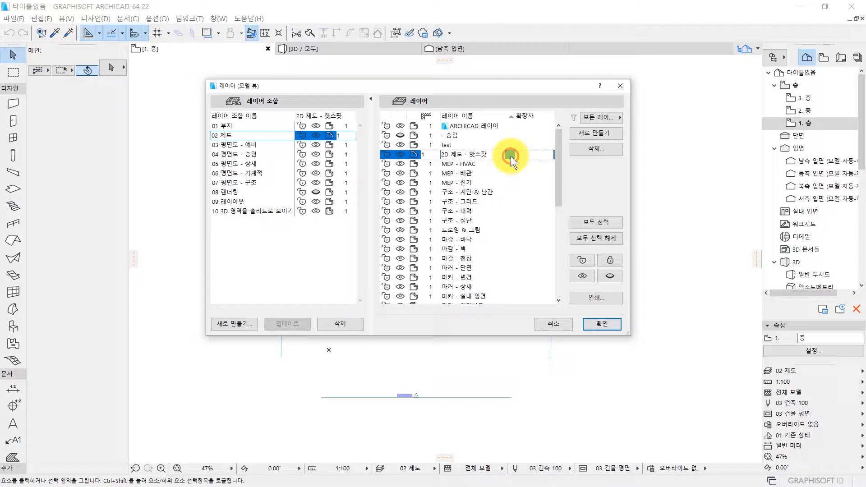
# - Delete all removable layers together with the elements on them
pyautogui.click(481, 143)
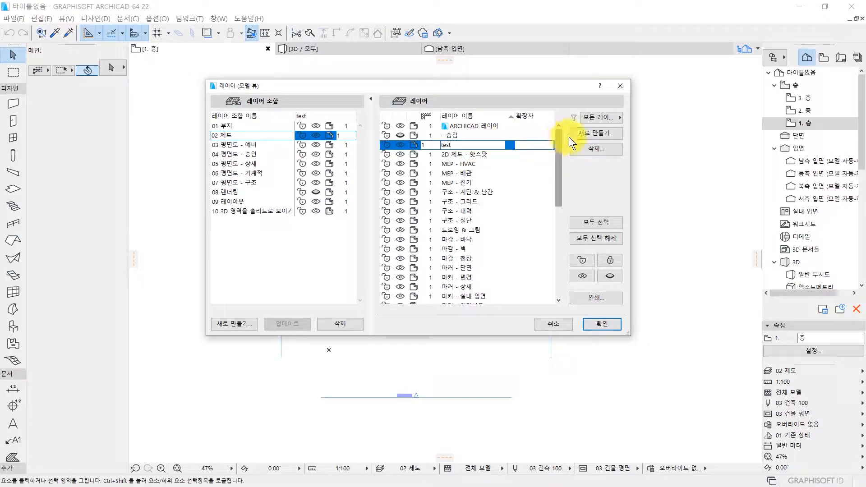
pyautogui.click(597, 223)
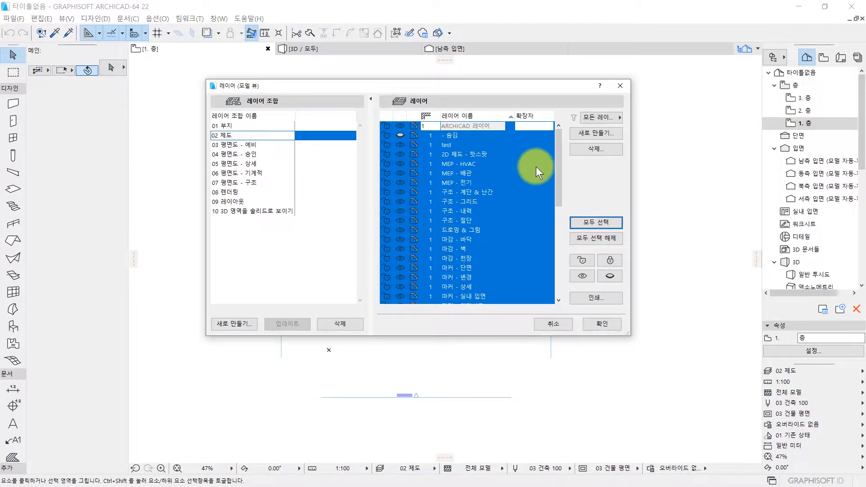
pyautogui.click(601, 151)
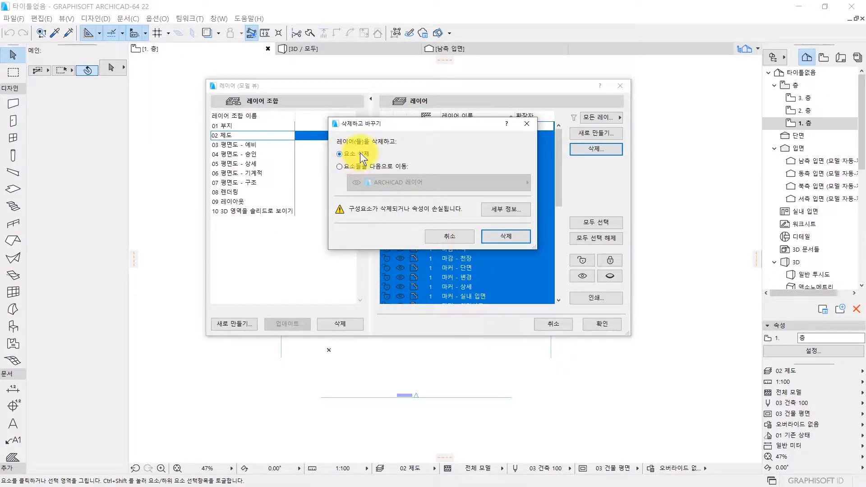
pyautogui.click(502, 236)
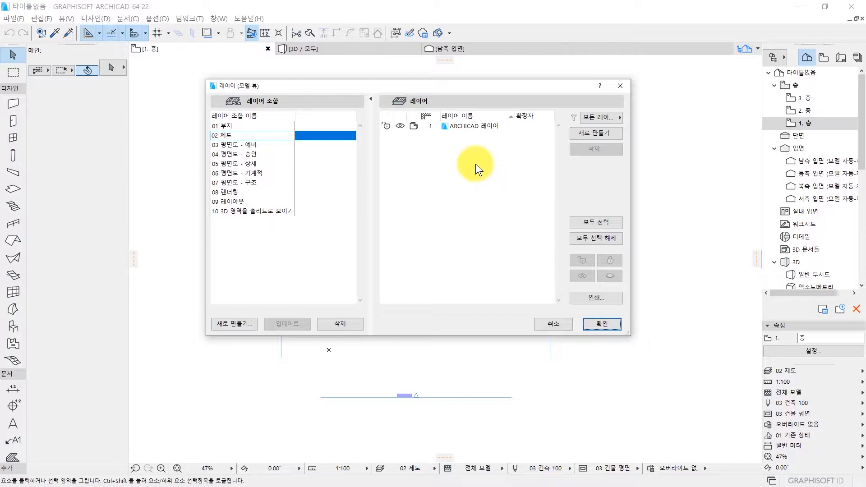
pyautogui.click(467, 126)
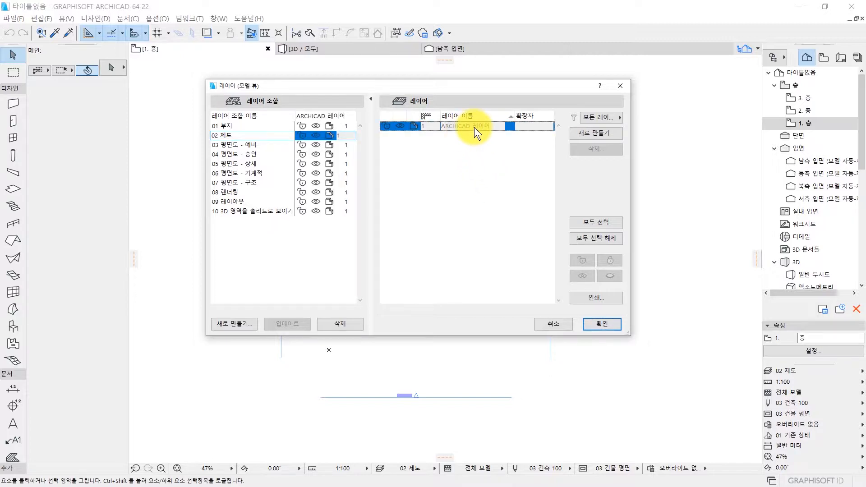
pyautogui.click(474, 139)
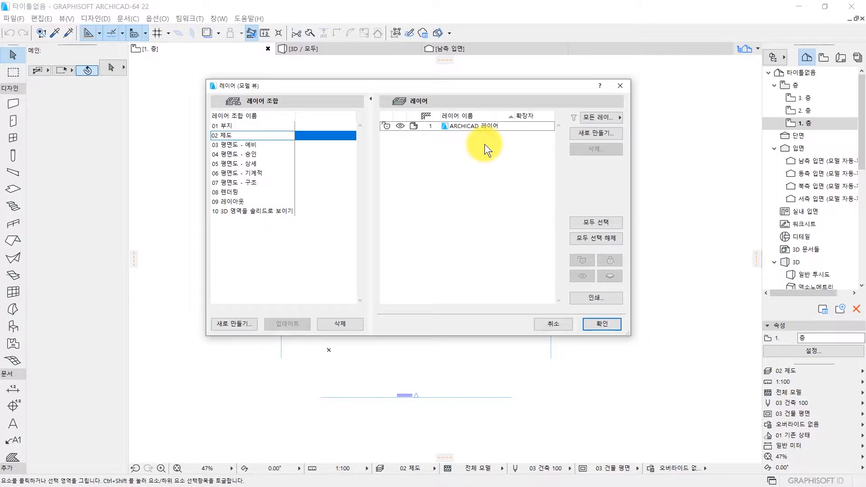
pyautogui.click(481, 126)
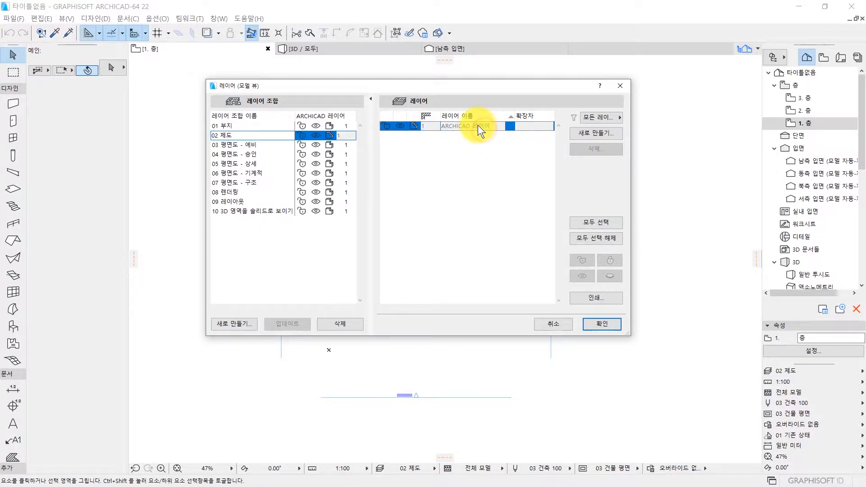
pyautogui.click(497, 148)
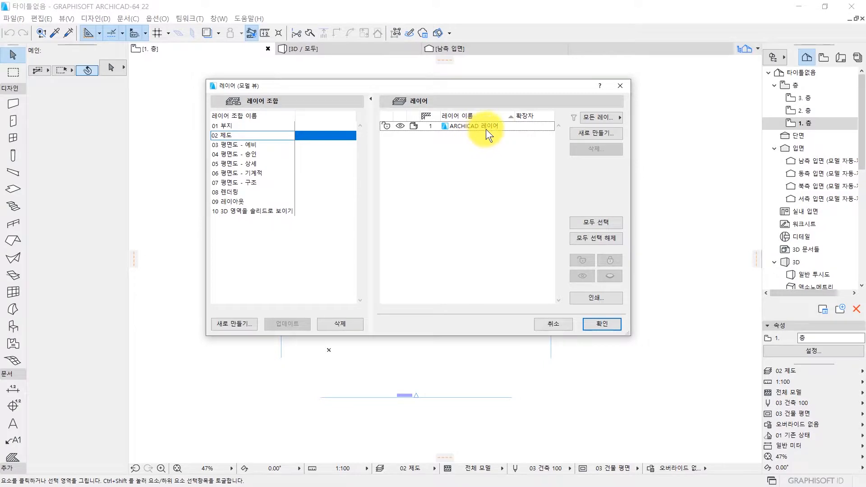
pyautogui.click(486, 129)
pyautogui.click(497, 141)
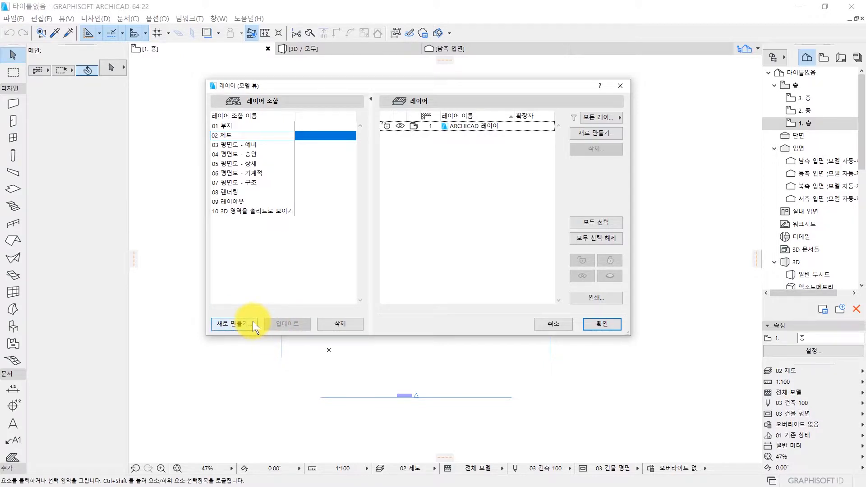
# - Create two new layers named 기둥 and 벽
pyautogui.click(603, 134)
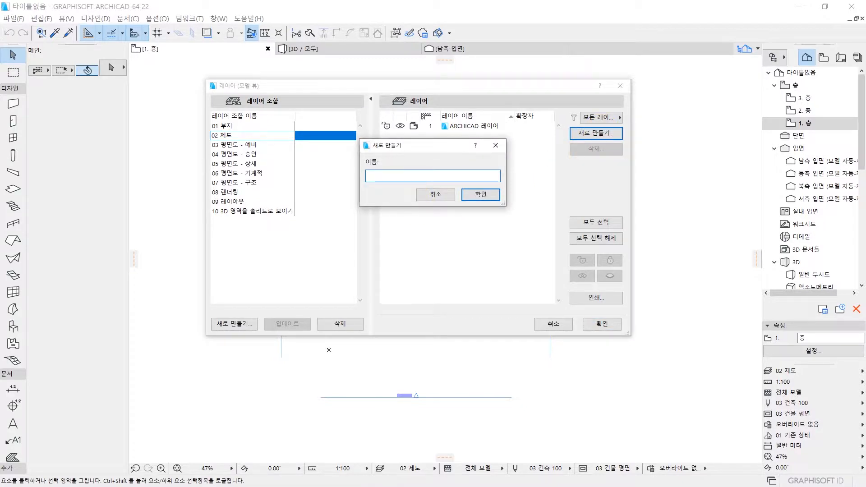
pyautogui.write('ㄱ')
pyautogui.write('기둥')
pyautogui.click(482, 195)
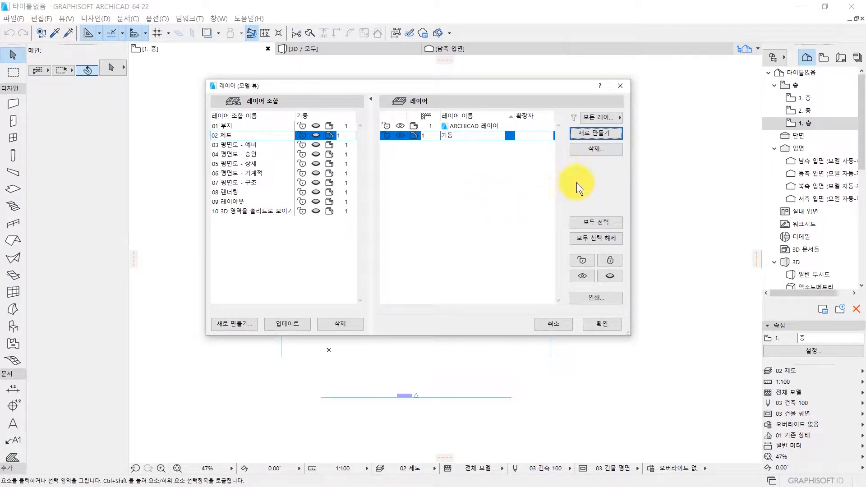
pyautogui.click(604, 131)
pyautogui.write('벽')
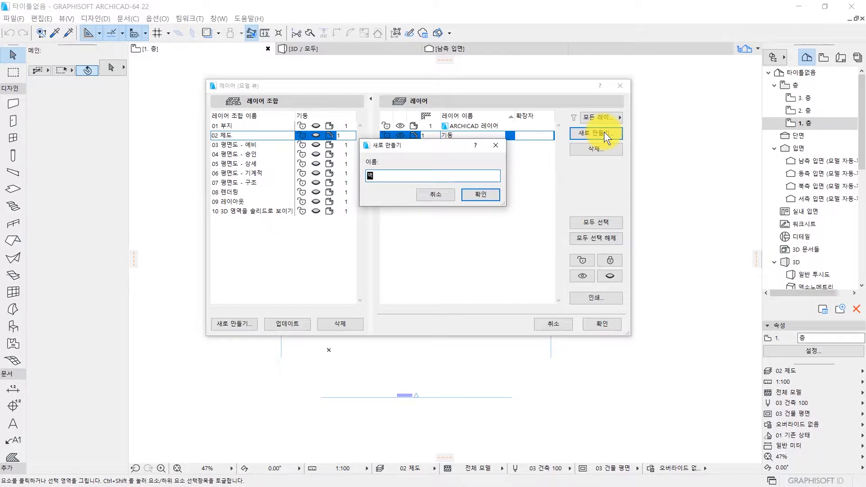
pyautogui.click(495, 194)
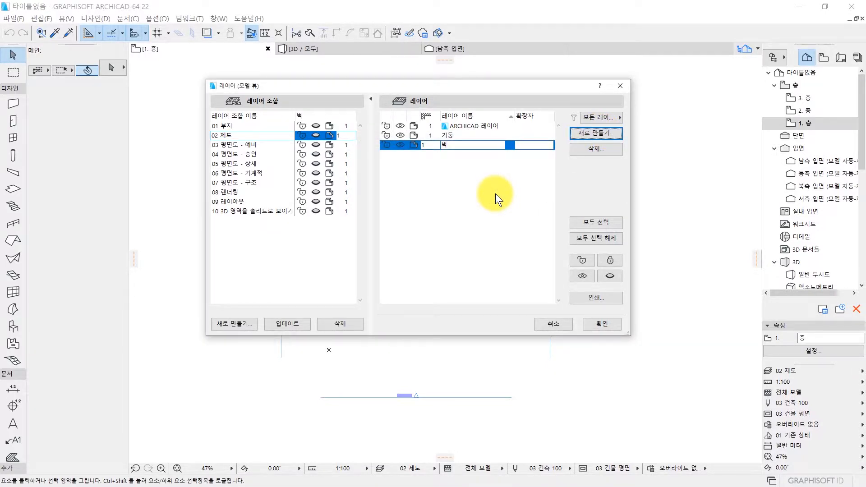
# - Add two more layers named 바닥 and 지붕
pyautogui.press('Return')
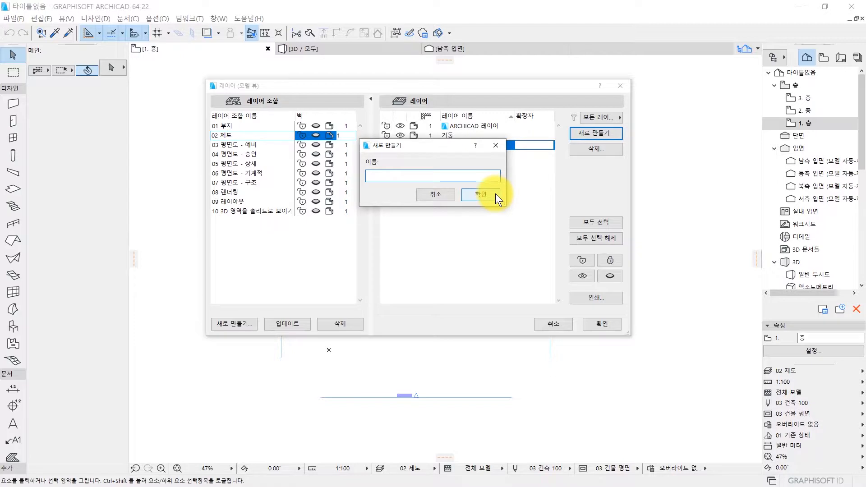
pyautogui.write('바닥')
pyautogui.press('Return')
pyautogui.press('Return')
pyautogui.write('지붕')
pyautogui.press('Return')
# - Add a layer named 계단 and apply the layer changes to the project
pyautogui.press('Return')
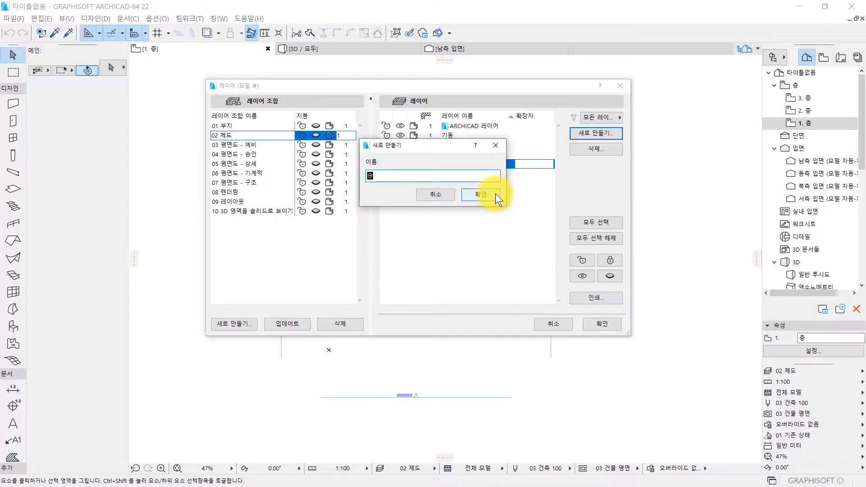
pyautogui.write('계단')
pyautogui.press('Return')
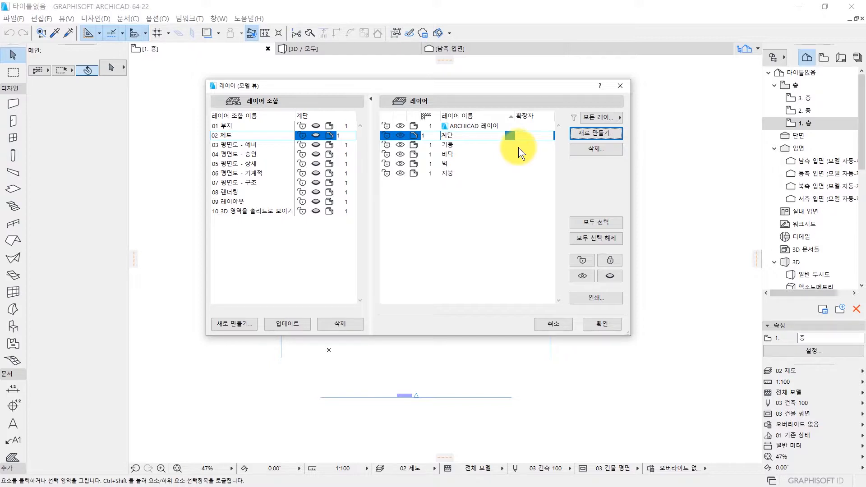
pyautogui.click(611, 325)
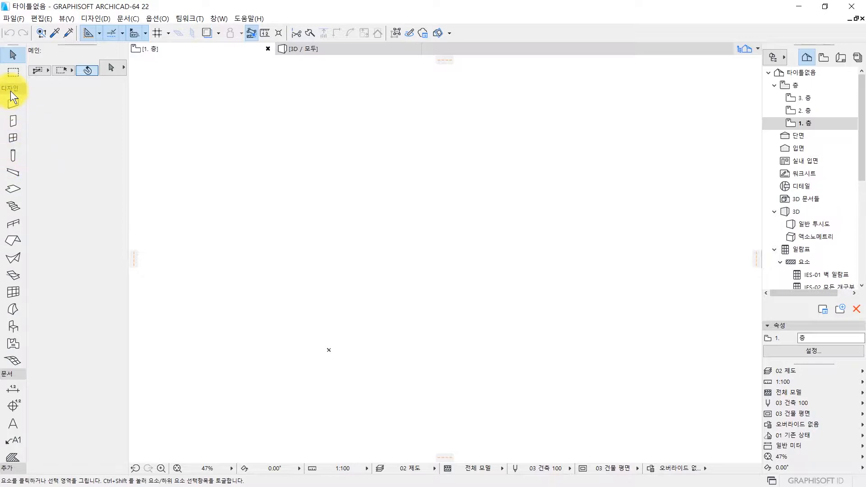
# - Check the layer choices in the column tool's default settings and leave without changing anything
pyautogui.doubleClick(15, 155)
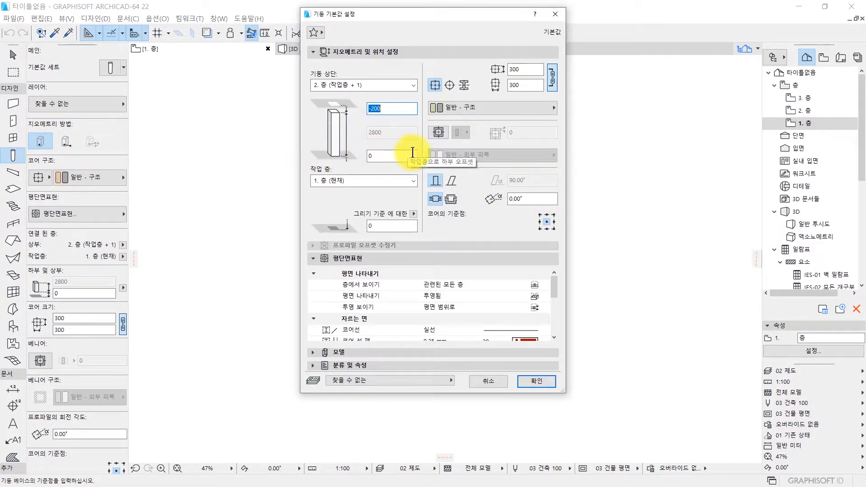
pyautogui.click(356, 382)
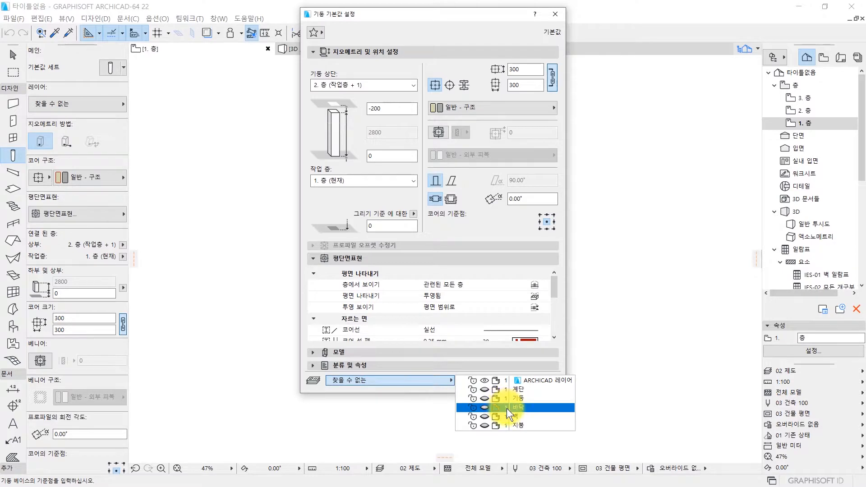
pyautogui.click(237, 232)
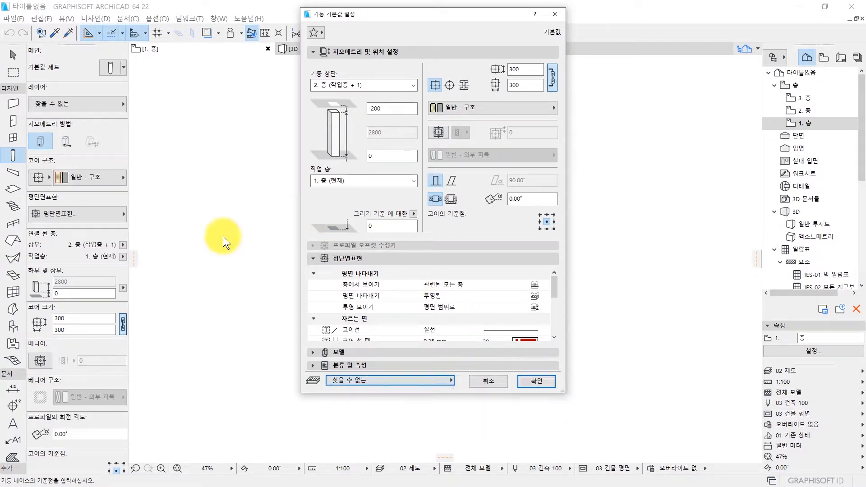
pyautogui.press('Escape')
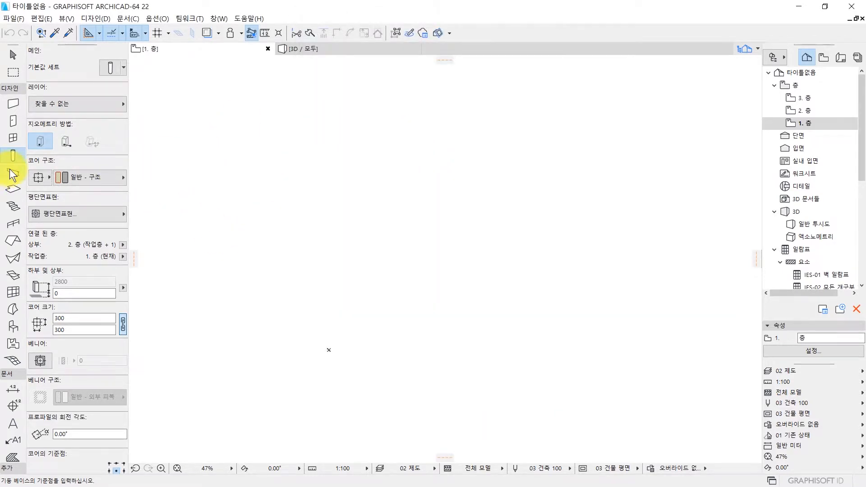
# - Check the layer choices in the beam tool's default settings and leave without changing anything
pyautogui.click(10, 171)
pyautogui.doubleClick(10, 171)
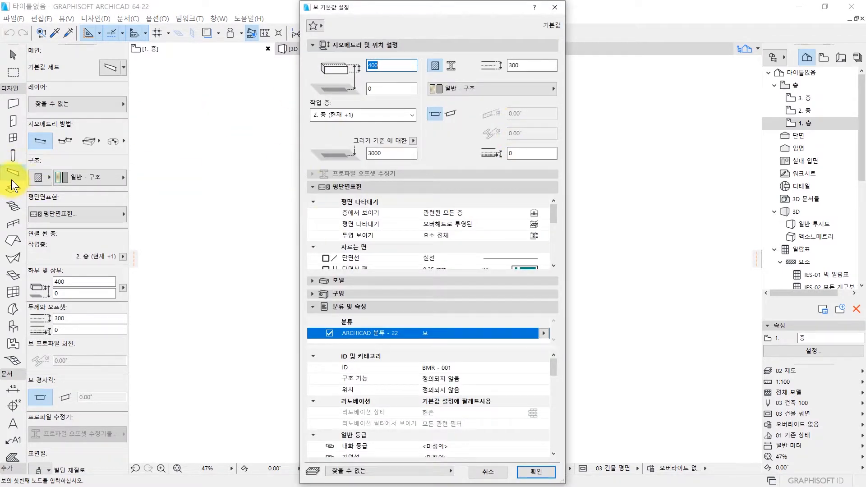
pyautogui.click(420, 475)
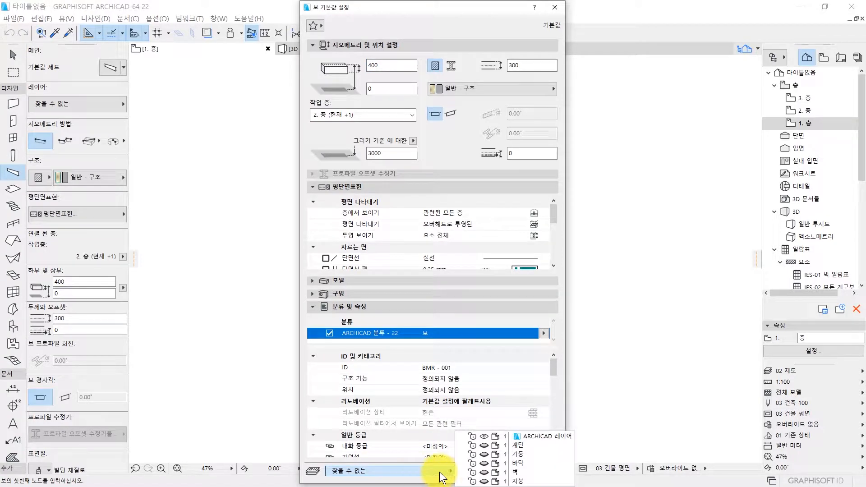
pyautogui.press('Escape')
pyautogui.press('Escape')
# - Check the layer choices in the slab tool's default settings and close them unchanged
pyautogui.doubleClick(13, 191)
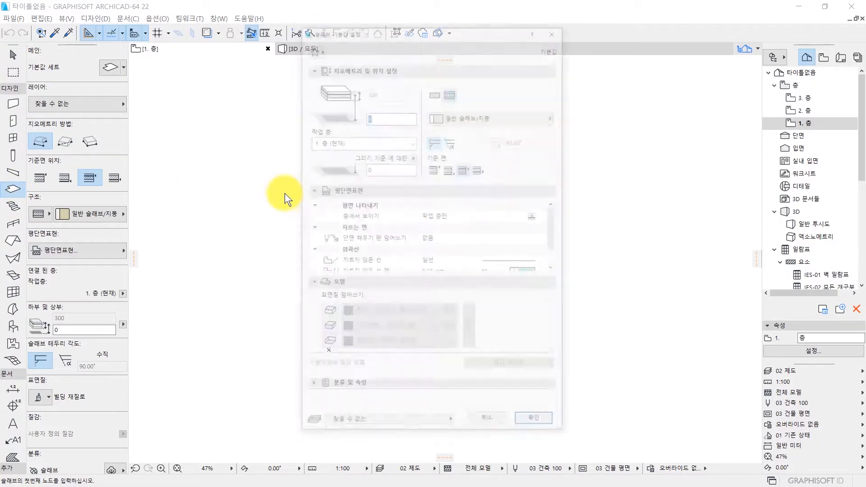
pyautogui.click(364, 424)
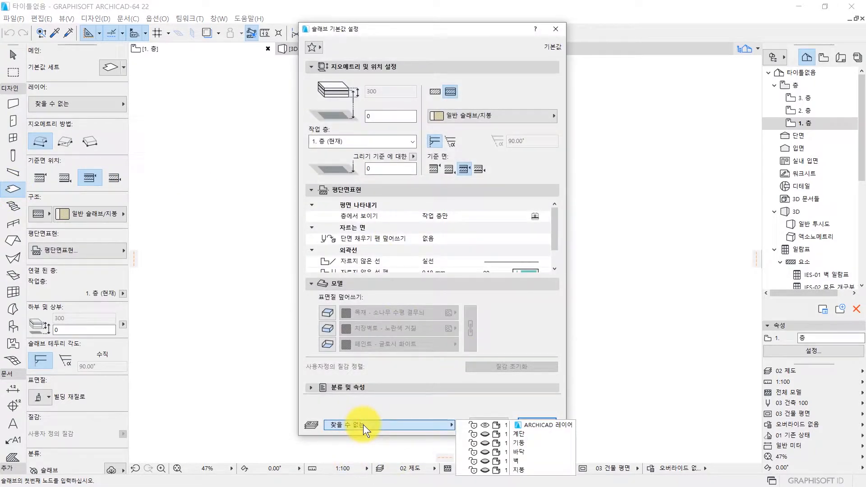
pyautogui.press('Escape')
pyautogui.press('Escape')
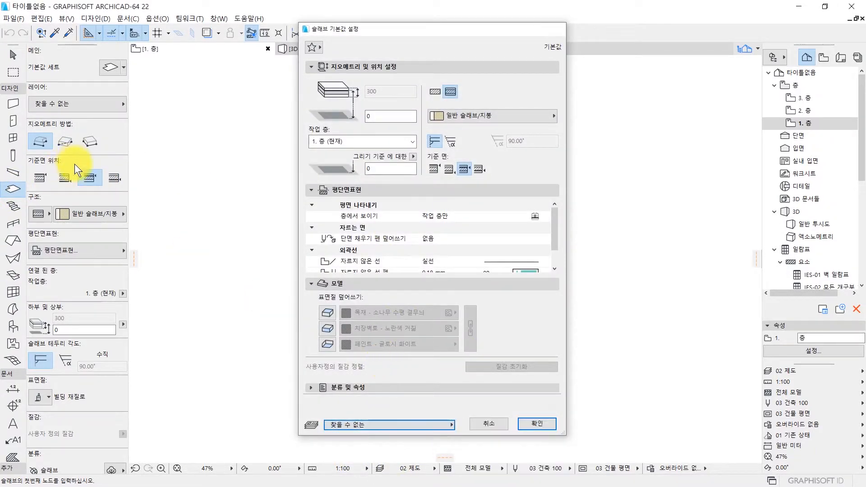
# - Set the column tool's default layer to 기둥 and try to place a column on the floor plan
pyautogui.doubleClick(13, 153)
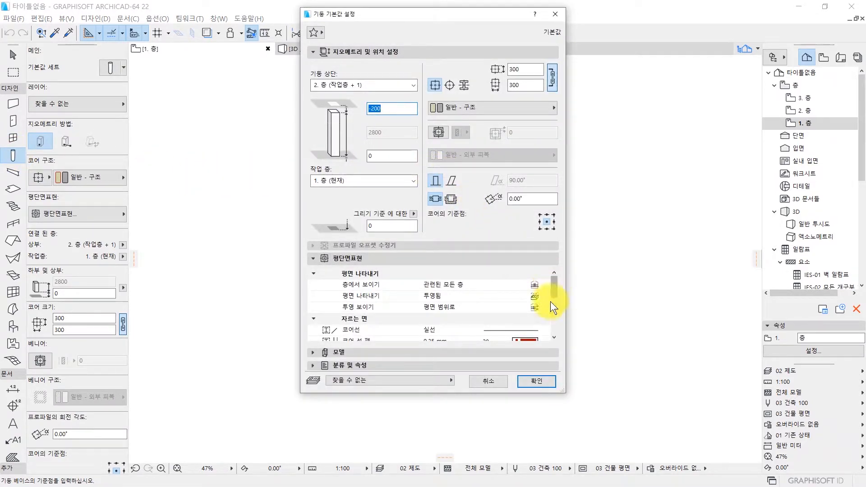
pyautogui.click(408, 380)
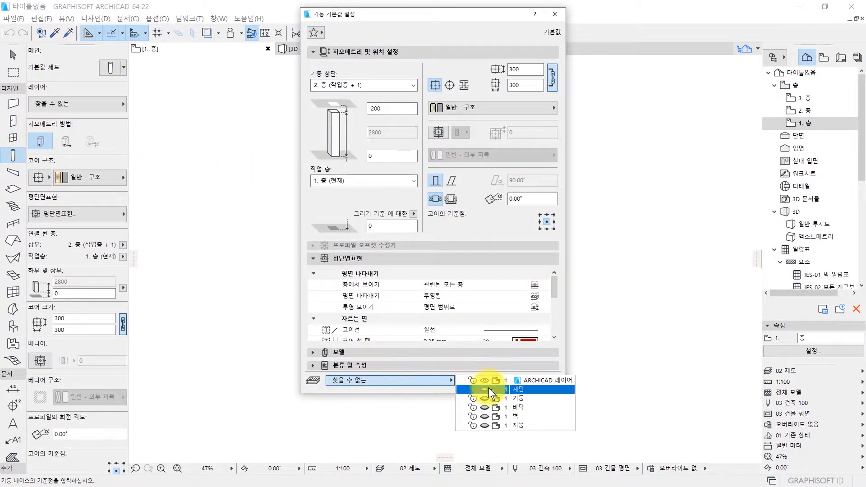
pyautogui.click(527, 398)
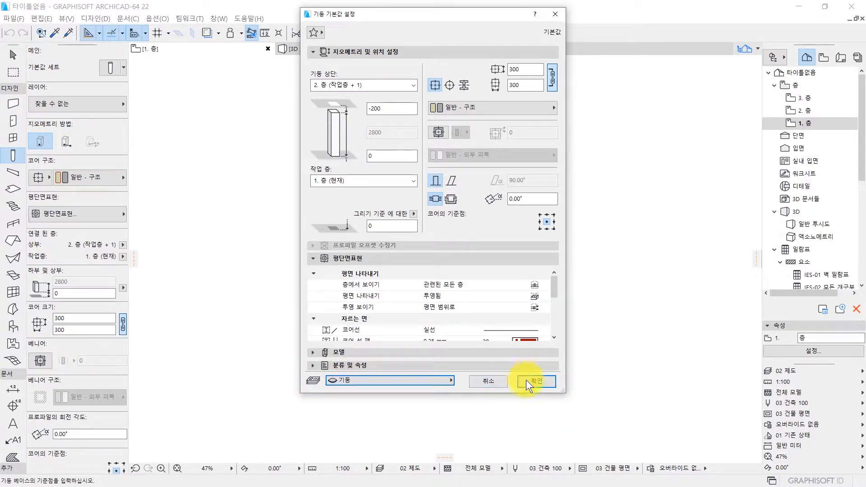
pyautogui.click(526, 380)
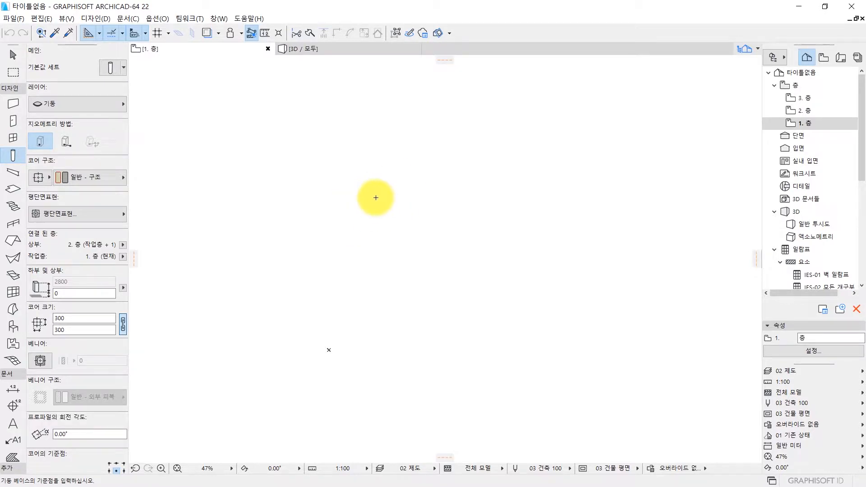
pyautogui.click(399, 190)
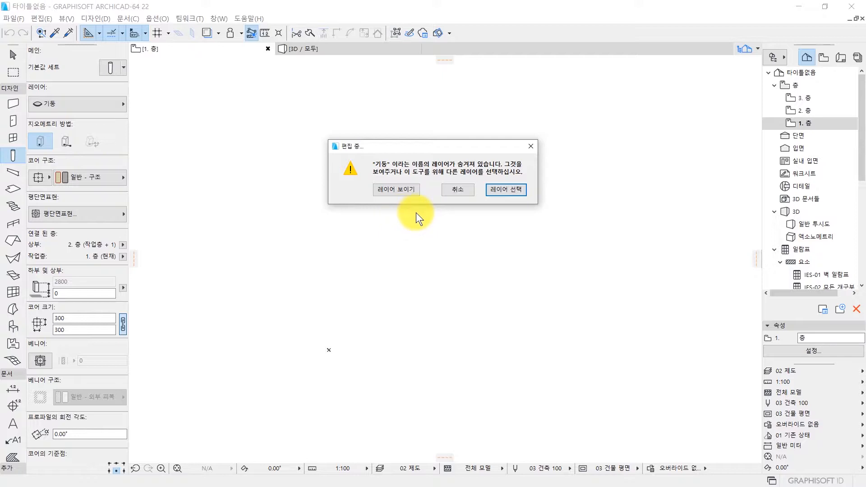
pyautogui.click(397, 191)
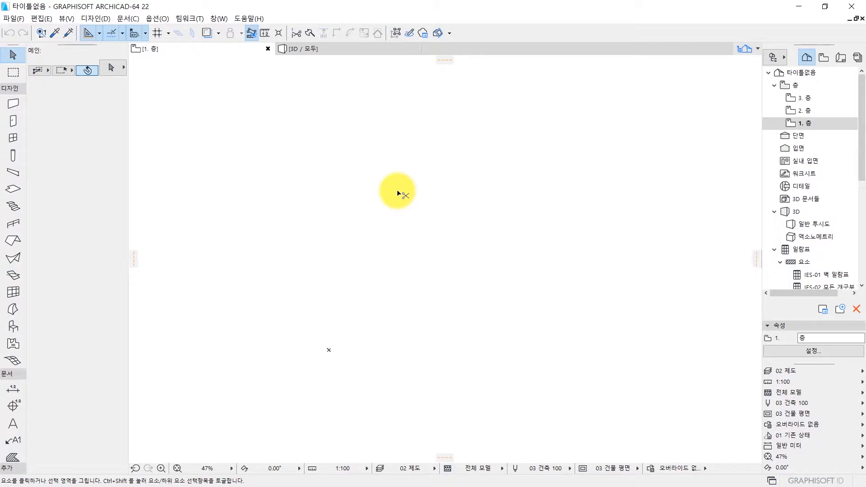
# - Open the layer settings and go through the 계단, 기둥, 바닥, 벽 and 지붕 entries in the layer list
pyautogui.hotkey('ctrl', 'l')
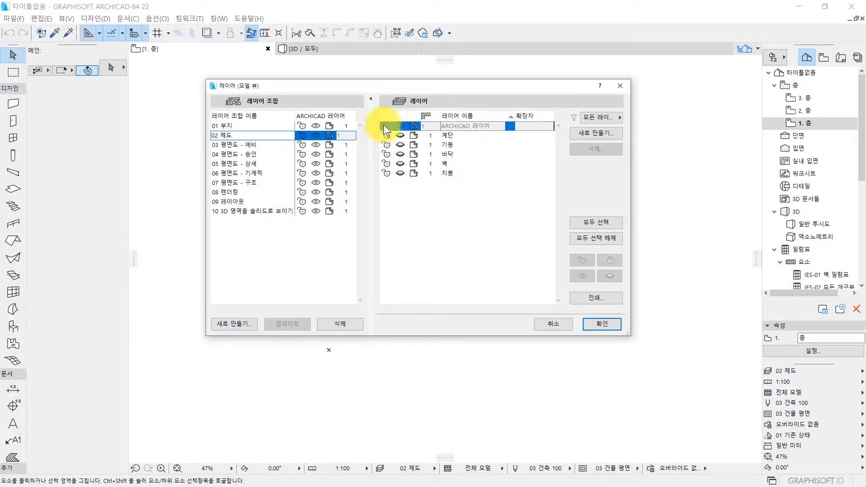
pyautogui.click(448, 137)
pyautogui.click(453, 145)
pyautogui.click(454, 155)
pyautogui.click(455, 165)
pyautogui.click(456, 174)
pyautogui.click(457, 163)
pyautogui.click(460, 150)
pyautogui.click(459, 143)
pyautogui.click(457, 136)
pyautogui.click(458, 145)
pyautogui.click(460, 152)
pyautogui.click(461, 143)
pyautogui.click(460, 137)
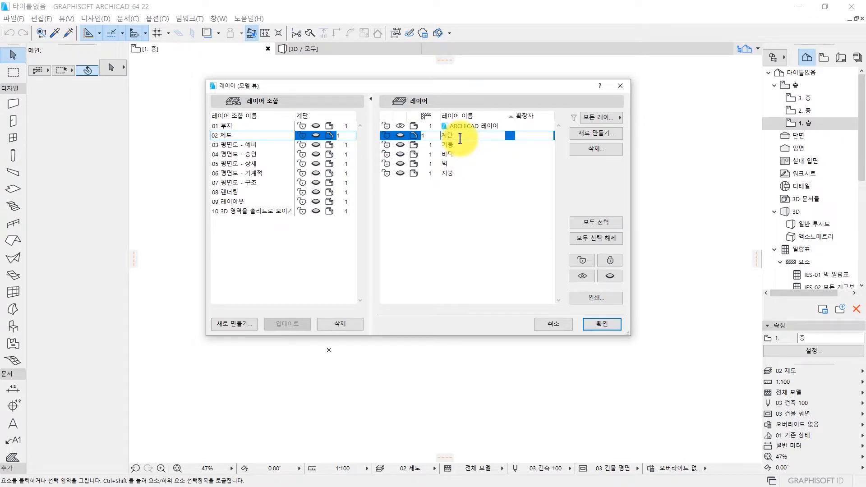
# - Make the 계단, 기둥 and 바닥 layers visible one by one and hide them again
pyautogui.click(402, 134)
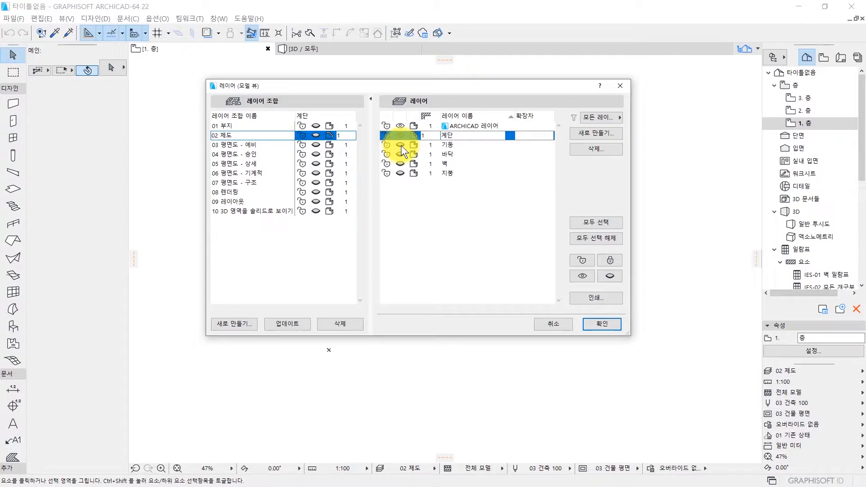
pyautogui.click(401, 145)
pyautogui.click(402, 154)
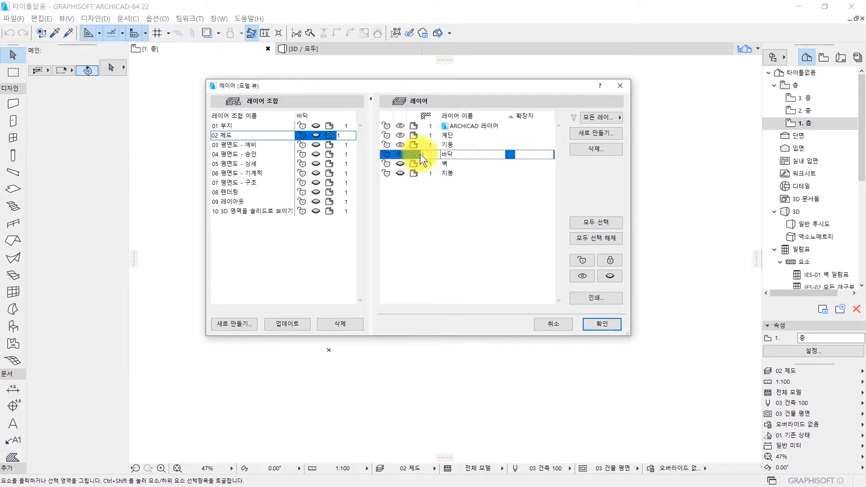
pyautogui.click(401, 145)
pyautogui.click(404, 135)
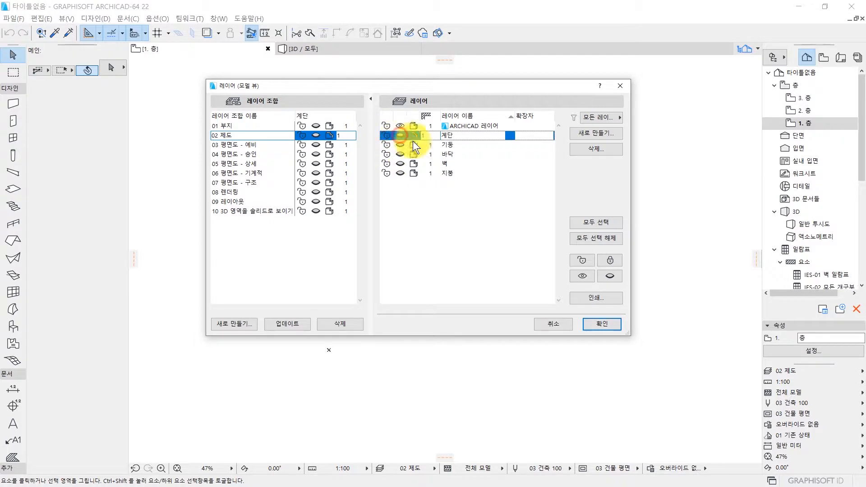
# - Make all layers visible at once and clear the layer selection
pyautogui.click(602, 221)
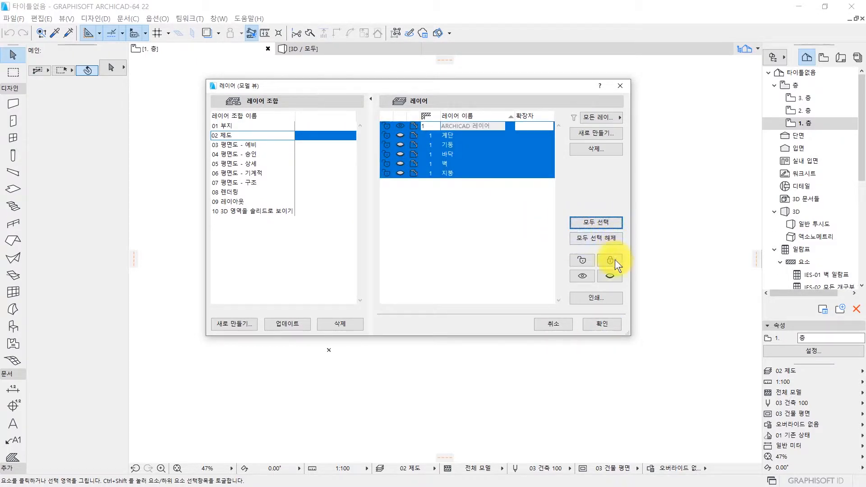
pyautogui.click(582, 277)
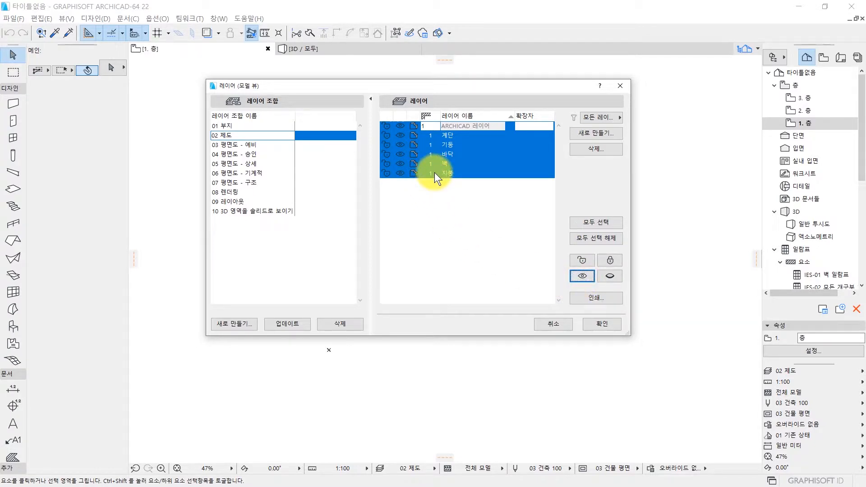
pyautogui.click(456, 166)
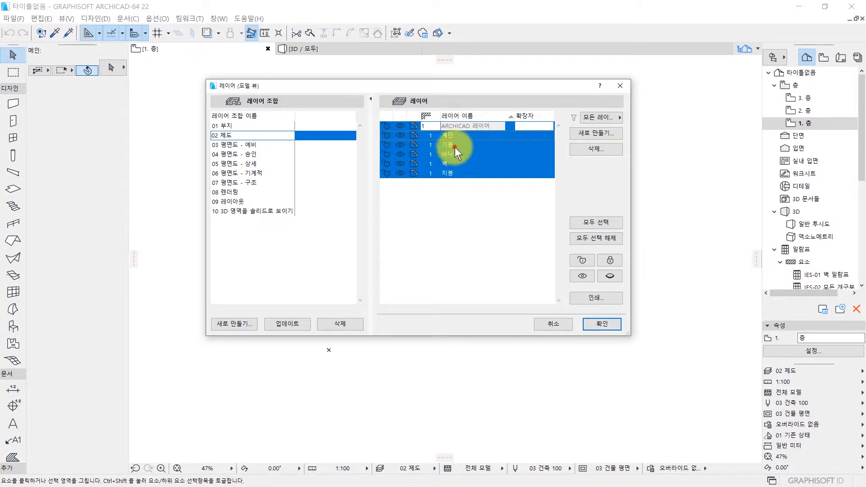
pyautogui.click(596, 238)
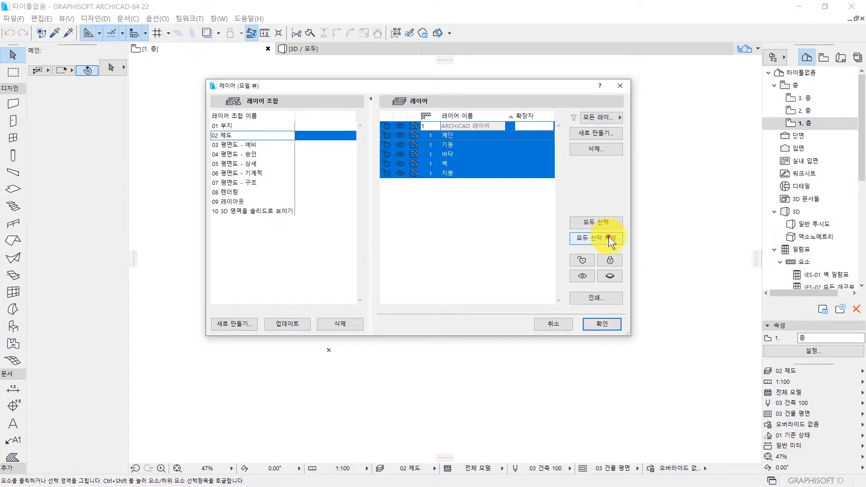
# - Select the non-adjacent layers 계단, 바닥 and 지붕 together and toggle their visibility
pyautogui.click(449, 135)
pyautogui.keyDown('ctrl'); pyautogui.click(451, 154); pyautogui.keyUp('ctrl')
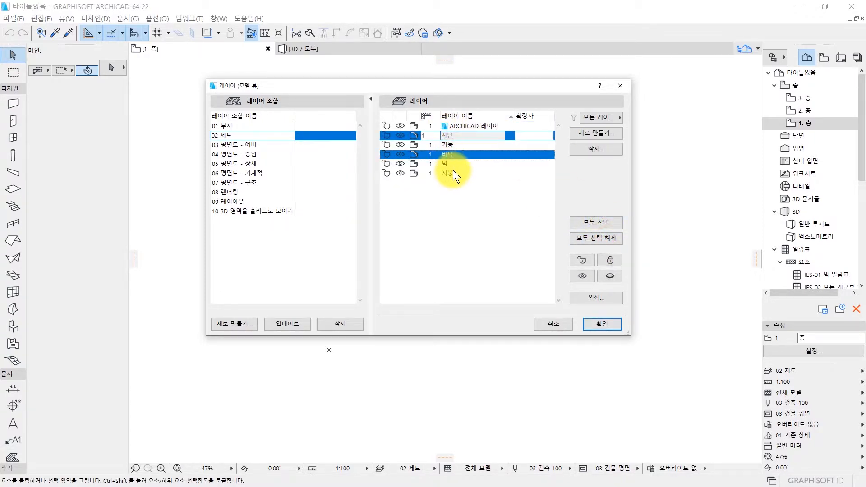
pyautogui.keyDown('ctrl'); pyautogui.click(452, 173); pyautogui.keyUp('ctrl')
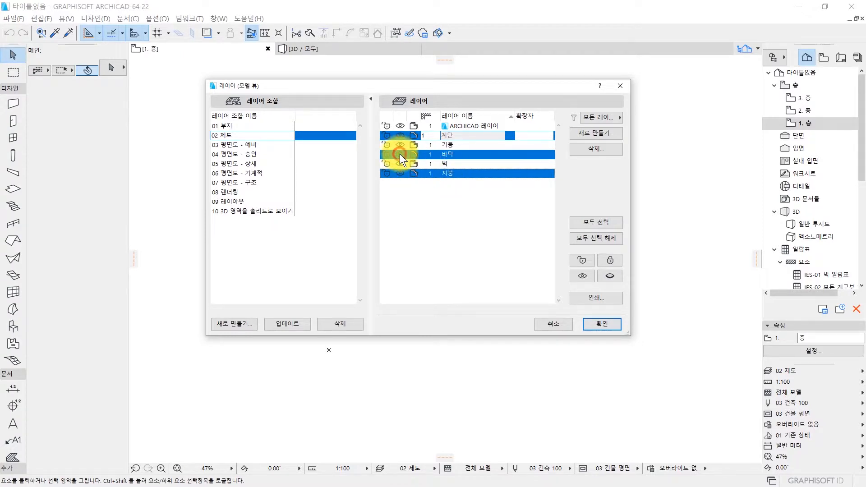
pyautogui.click(456, 144)
# - Select the layer range from 계단 to 지붕, toggle its visibility and apply the settings with all layers visible
pyautogui.click(456, 137)
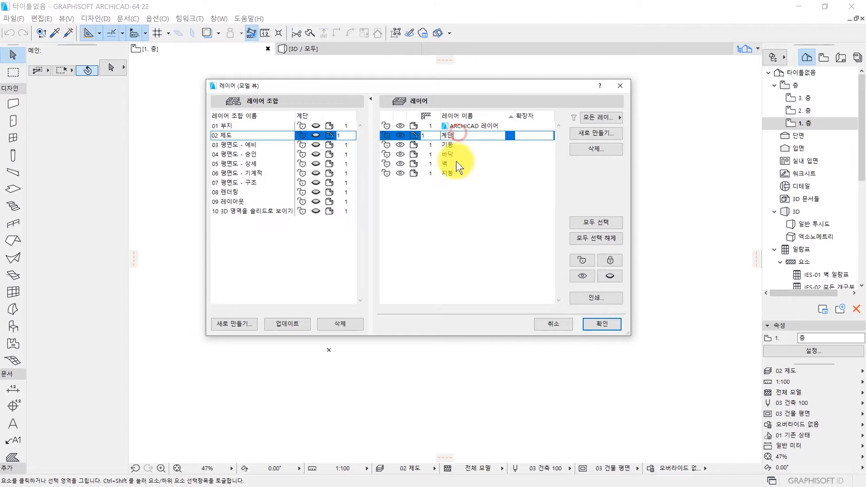
pyautogui.keyDown('shift'); pyautogui.click(453, 174); pyautogui.keyUp('shift')
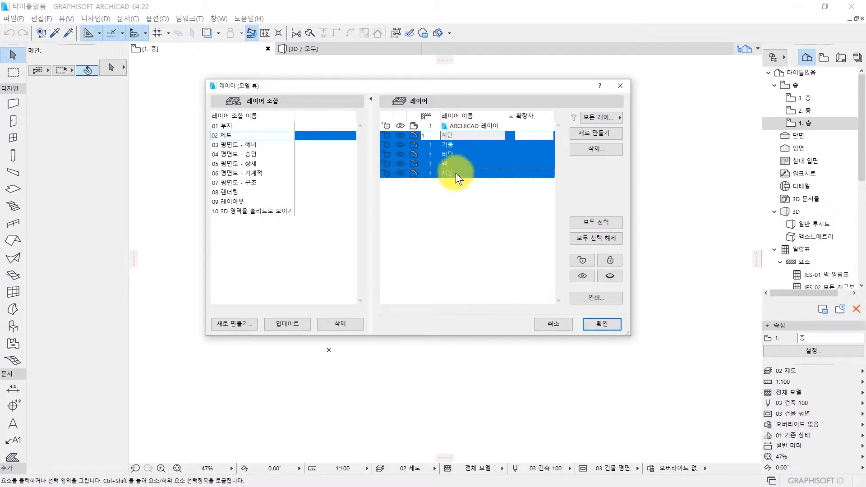
pyautogui.click(400, 156)
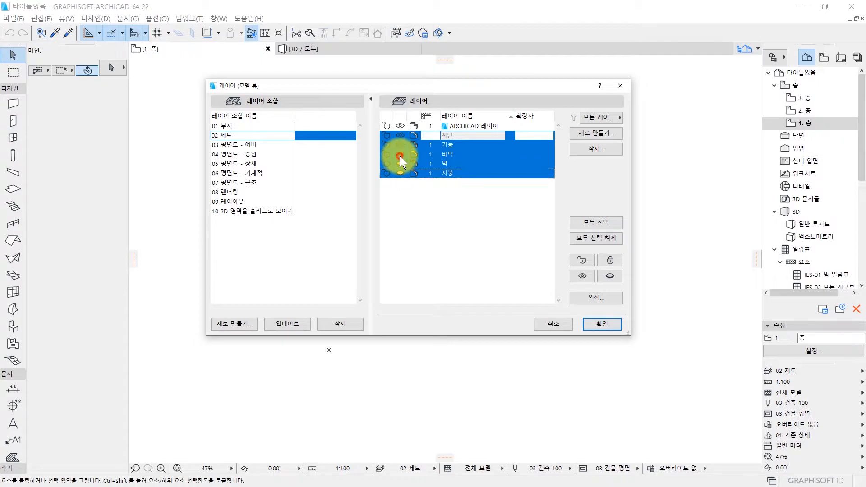
pyautogui.click(437, 181)
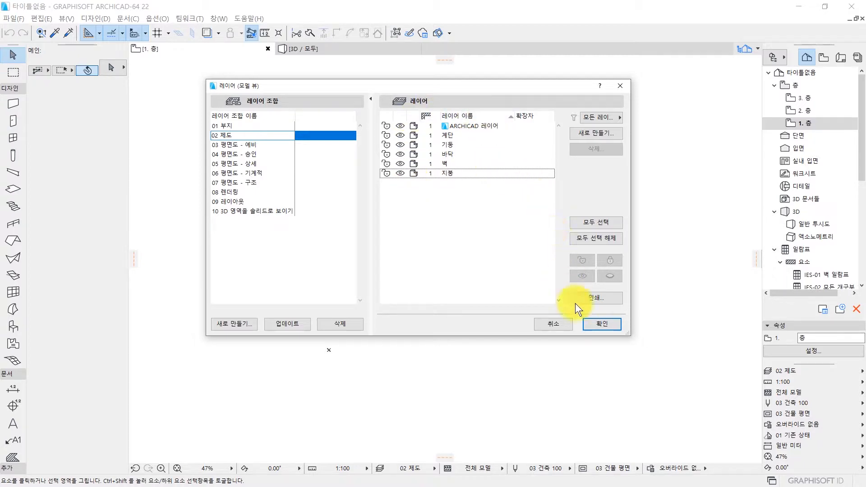
pyautogui.click(595, 325)
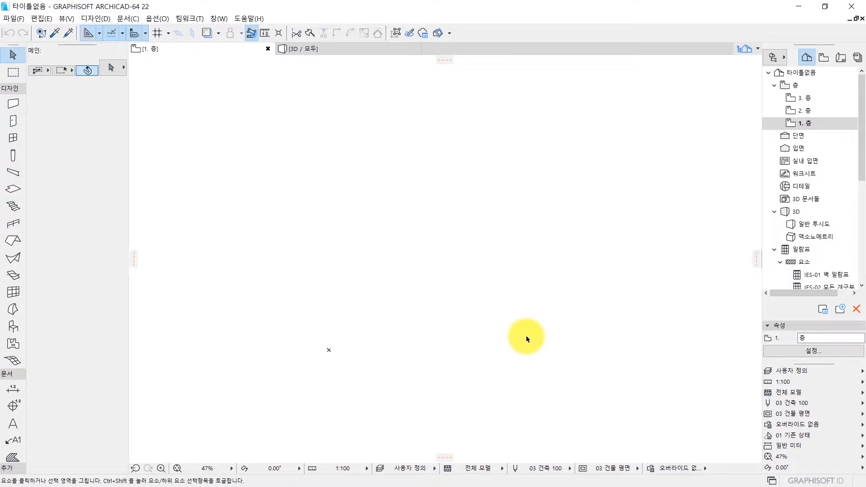
# - Activate the column tool and accept its default settings with the 기둥 layer assigned
pyautogui.doubleClick(13, 156)
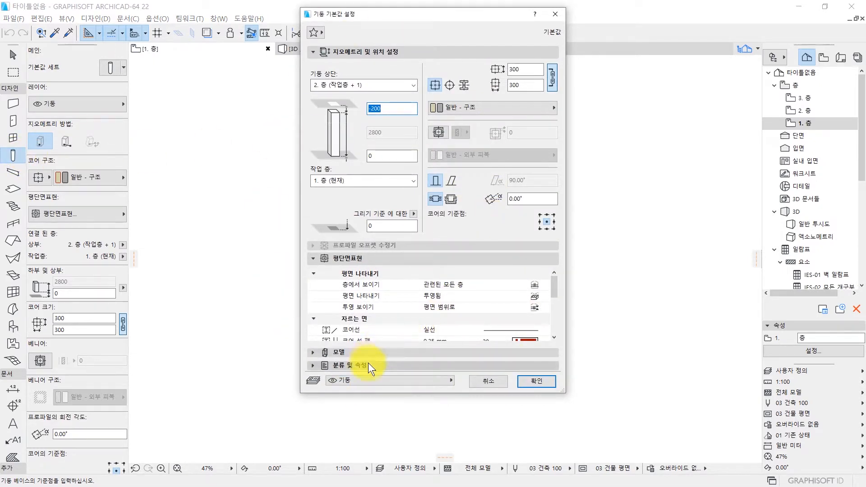
pyautogui.click(402, 378)
pyautogui.click(402, 378)
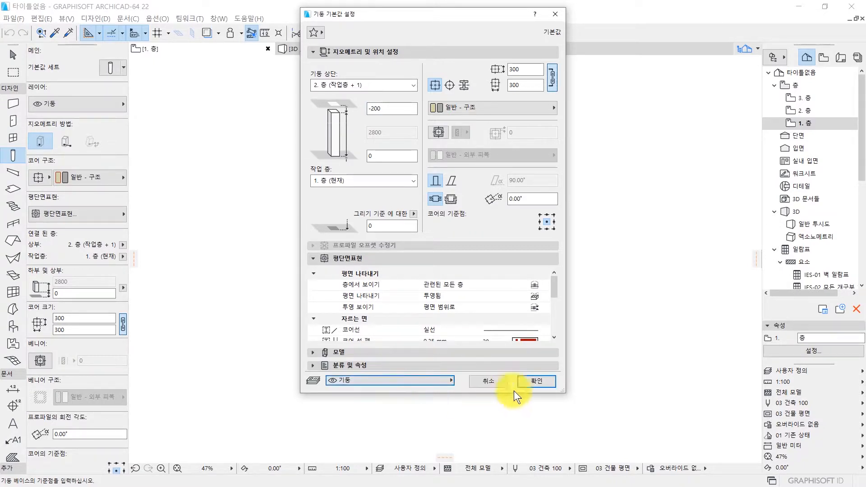
pyautogui.click(537, 381)
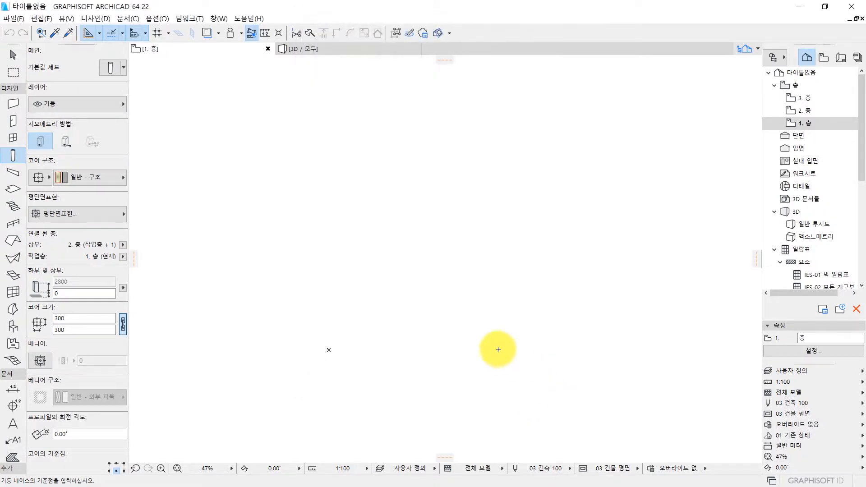
# - Place fourteen 300 × 300 columns at scattered points on the first-story floor plan
pyautogui.click(407, 161)
pyautogui.click(390, 188)
pyautogui.click(416, 220)
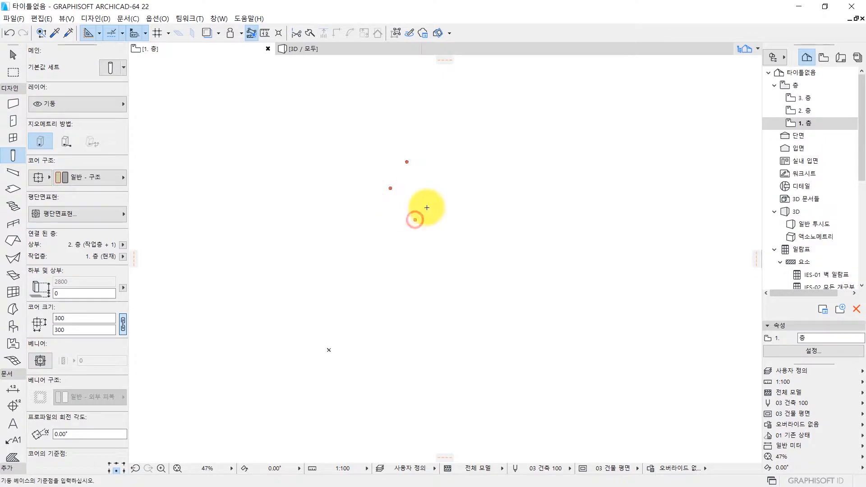
pyautogui.click(453, 185)
pyautogui.click(427, 187)
pyautogui.scroll(5, 427, 187)
pyautogui.click(388, 205)
pyautogui.click(407, 140)
pyautogui.click(446, 230)
pyautogui.click(469, 148)
pyautogui.click(475, 221)
pyautogui.click(547, 210)
pyautogui.click(541, 144)
pyautogui.click(514, 210)
pyautogui.click(506, 275)
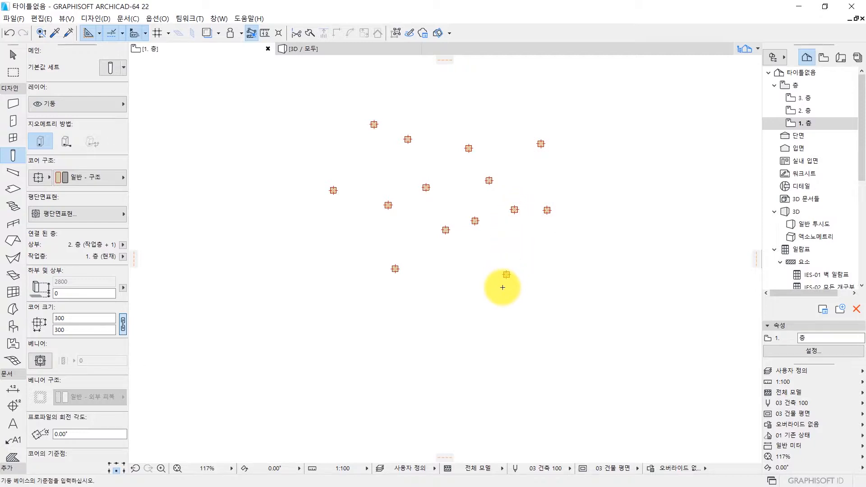
pyautogui.press('Escape')
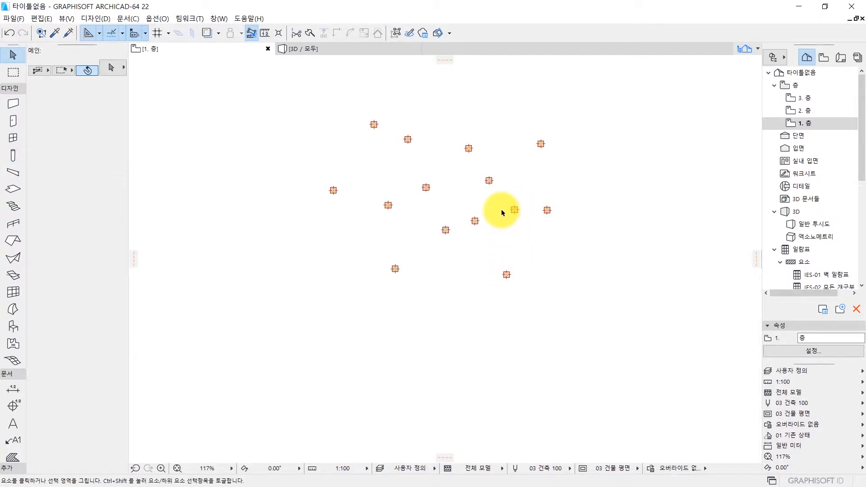
# - Show the placed columns in the 3D perspective view and examine them from a raised angle
pyautogui.press('F3')
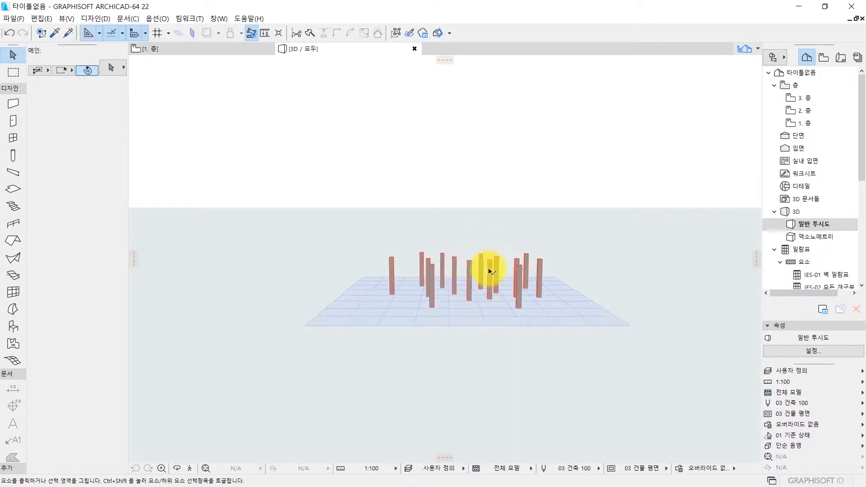
pyautogui.keyDown('shift'); pyautogui.moveTo(430, 273); pyautogui.dragTo(447, 286, button='middle'); pyautogui.keyUp('shift')
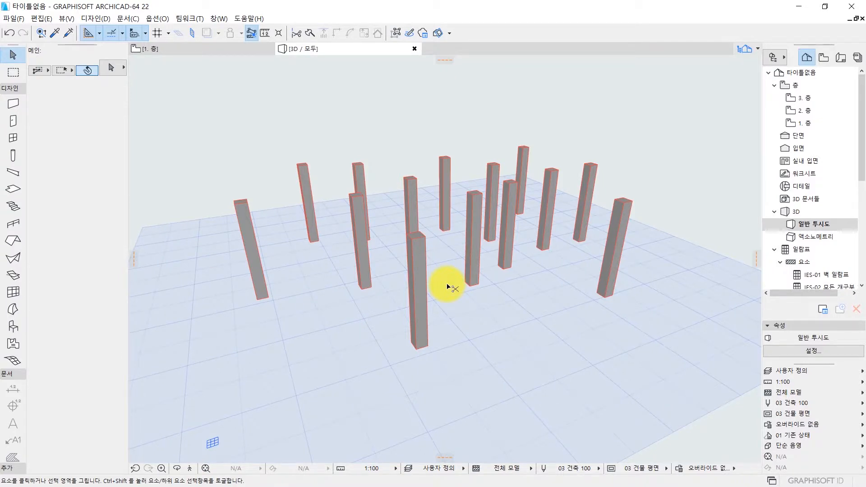
# - Open the layer settings and toggle the 기둥 layer's 3D display between solid and wireframe
pyautogui.hotkey('ctrl', 'l')
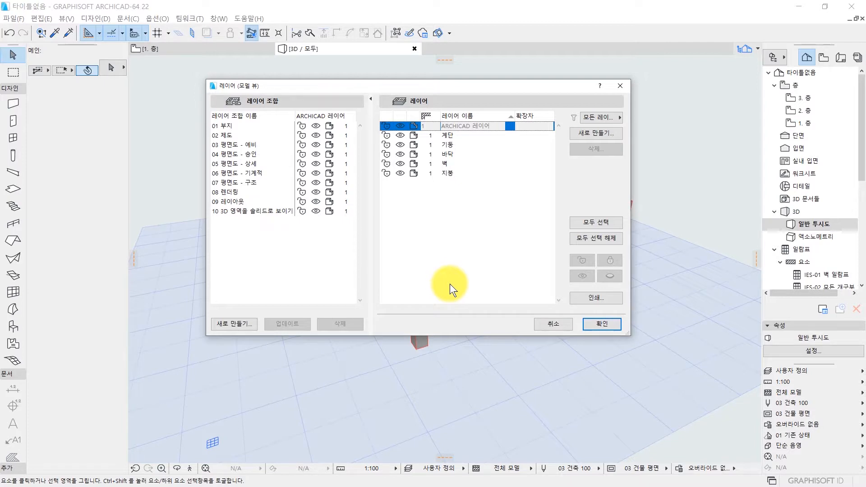
pyautogui.click(453, 145)
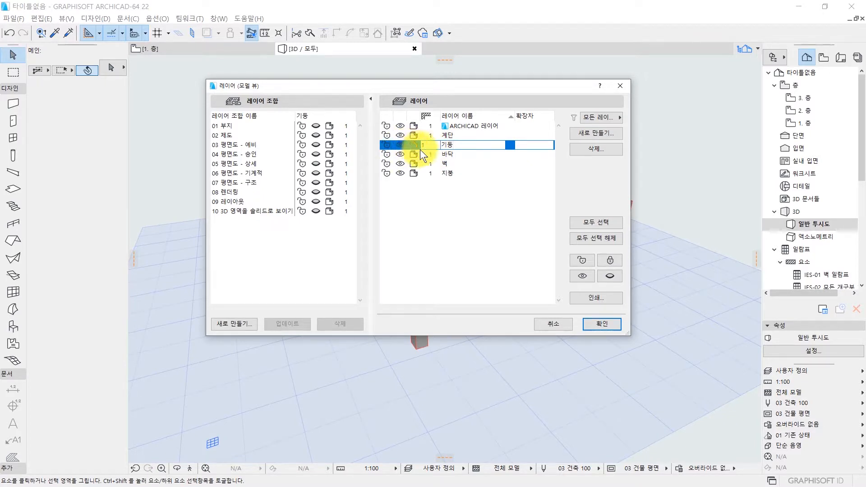
pyautogui.click(446, 137)
pyautogui.click(446, 144)
pyautogui.click(413, 145)
pyautogui.click(456, 155)
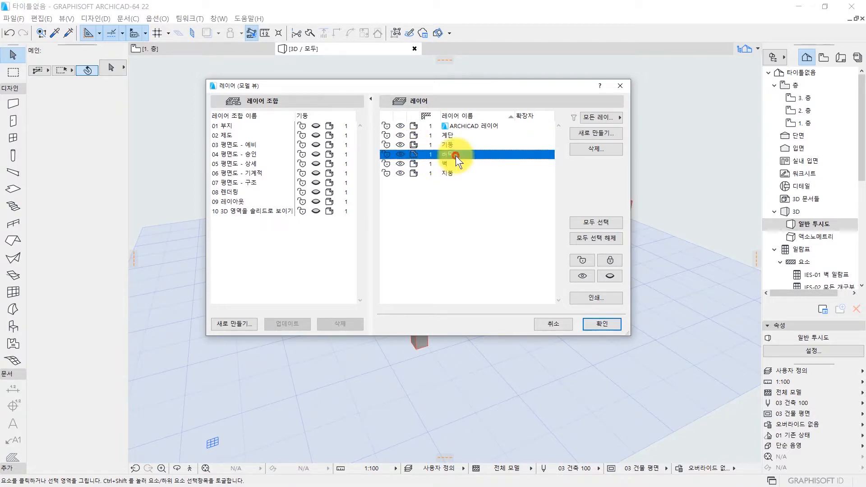
pyautogui.click(457, 146)
pyautogui.click(458, 136)
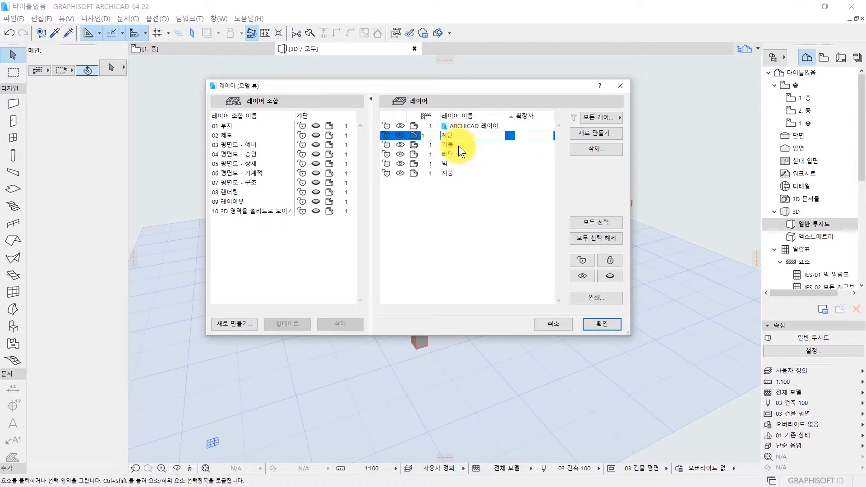
pyautogui.click(459, 145)
pyautogui.click(459, 155)
pyautogui.click(459, 145)
pyautogui.click(462, 136)
# - Apply the layer settings with the 기둥 layer set to wireframe display in 3D
pyautogui.click(433, 145)
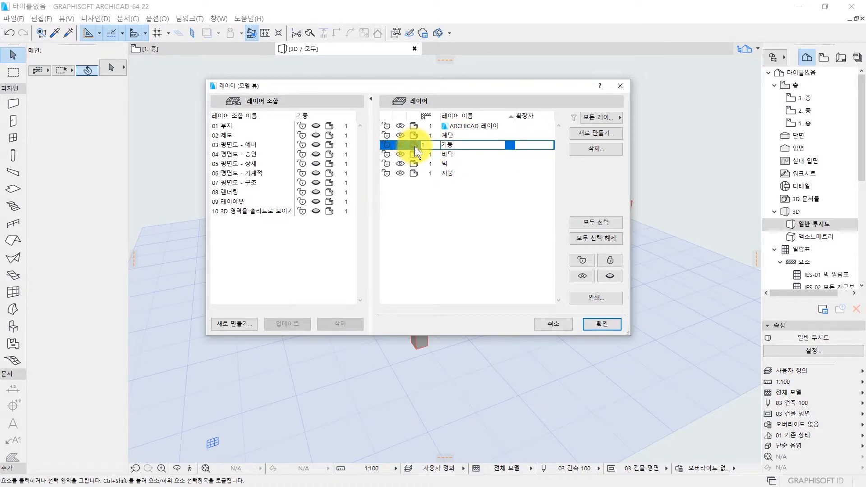
pyautogui.click(456, 135)
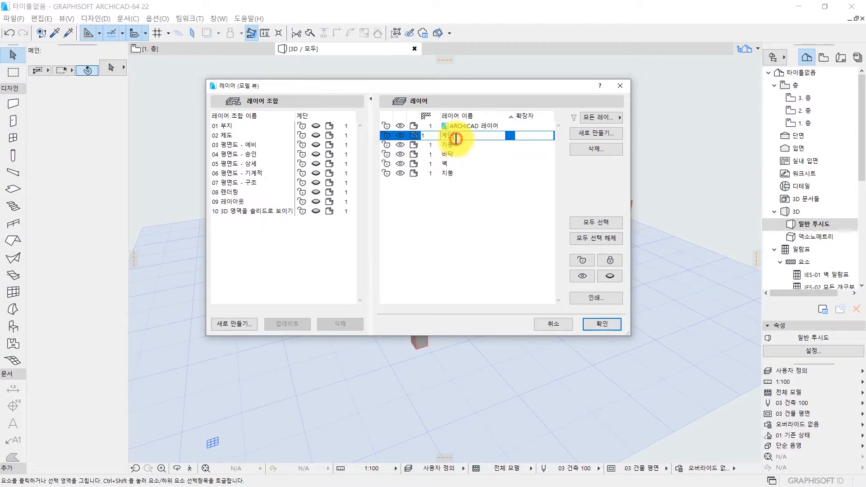
pyautogui.click(456, 145)
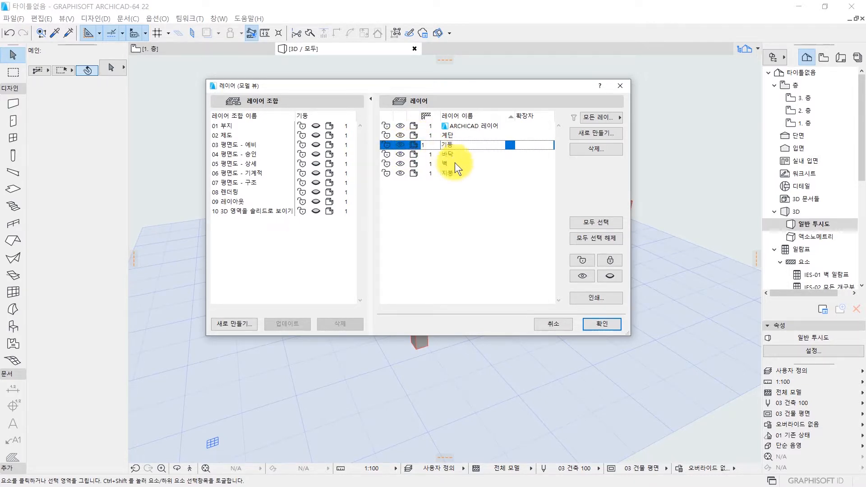
pyautogui.click(598, 326)
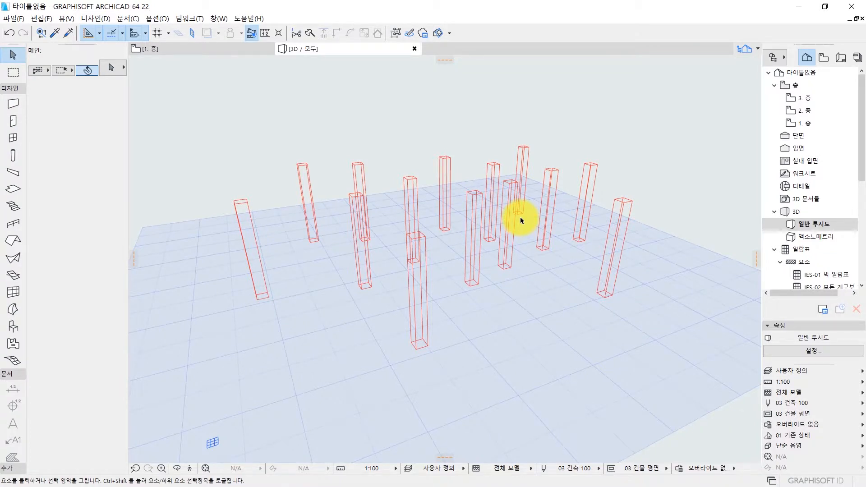
# - Select one of the wireframe columns, clear the selection and check another column's layer information in the 3D view
pyautogui.click(496, 203)
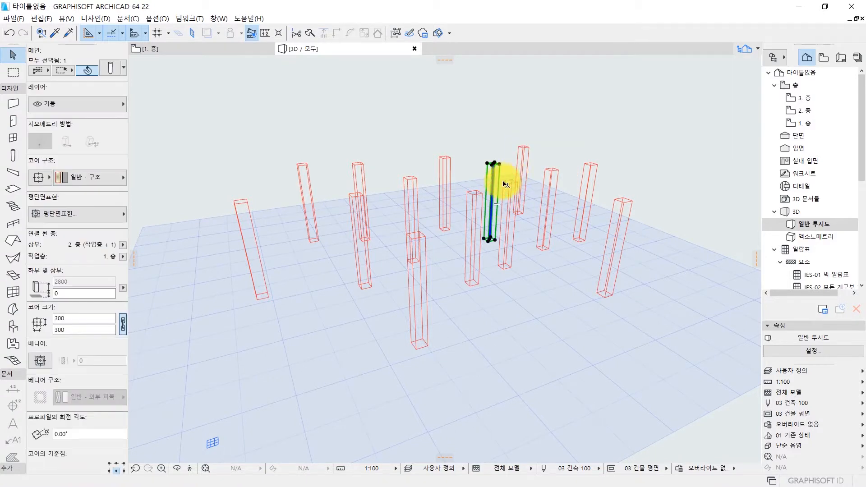
pyautogui.click(454, 164)
pyautogui.moveTo(450, 164)
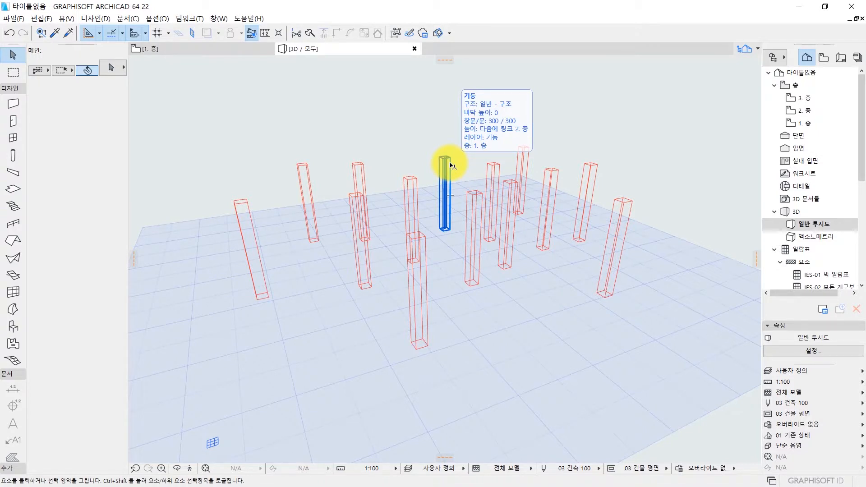
# - Return to the first-story floor plan and assign the 바닥 layer in the slab tool's default settings
pyautogui.press('F2')
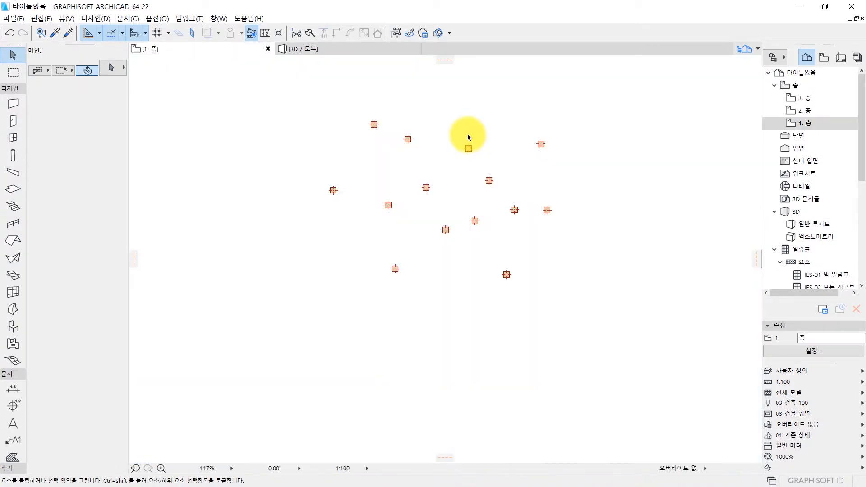
pyautogui.moveTo(445, 212); pyautogui.dragTo(414, 226, button='middle')
pyautogui.scroll(-1, 378, 212)
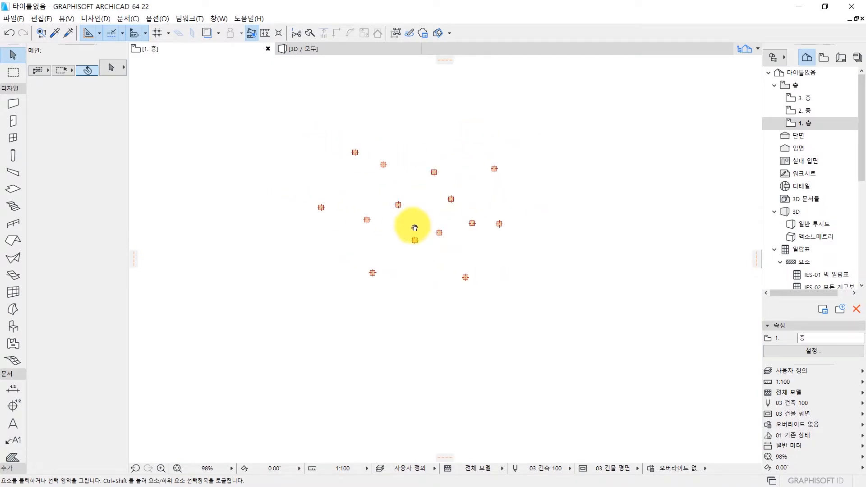
pyautogui.moveTo(450, 229); pyautogui.dragTo(437, 185, button='middle')
pyautogui.scroll(-1, 464, 232)
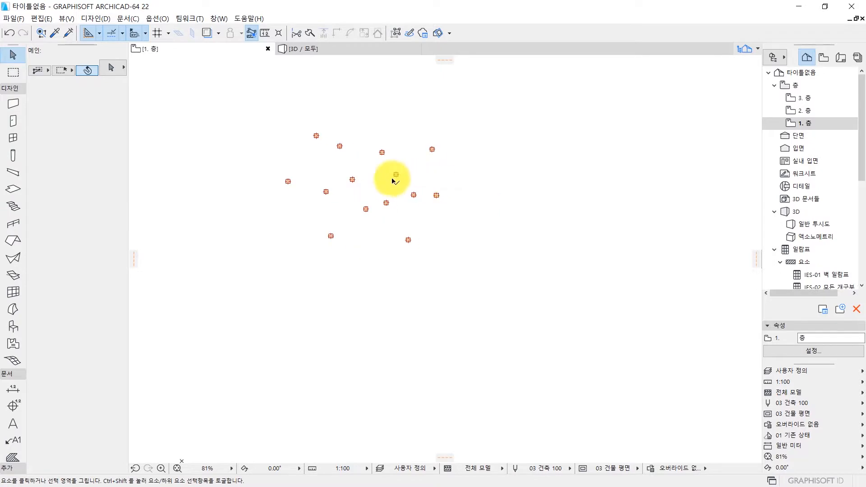
pyautogui.doubleClick(11, 190)
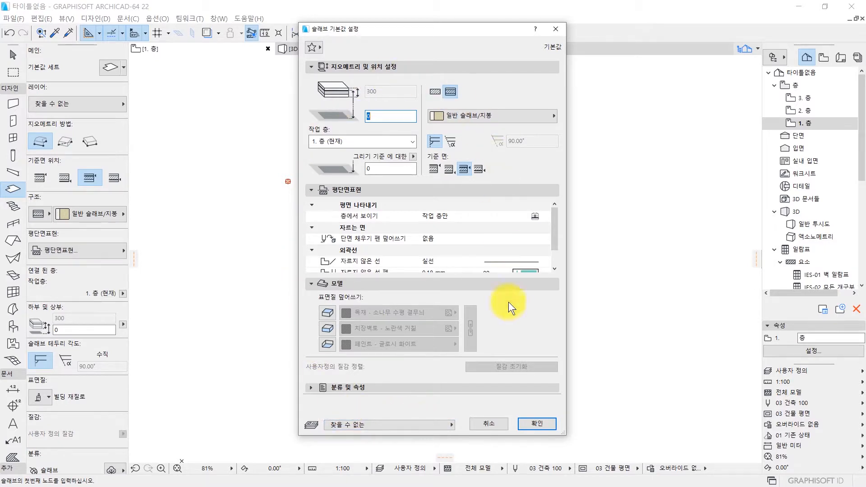
pyautogui.click(372, 427)
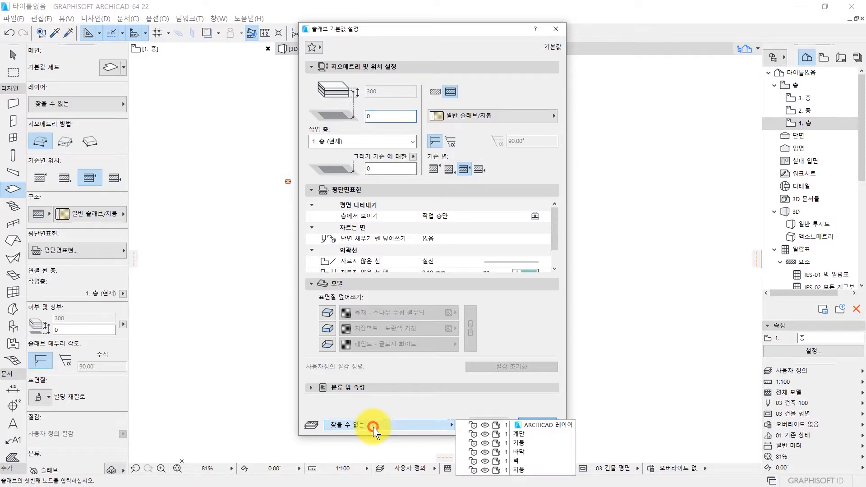
pyautogui.click(532, 451)
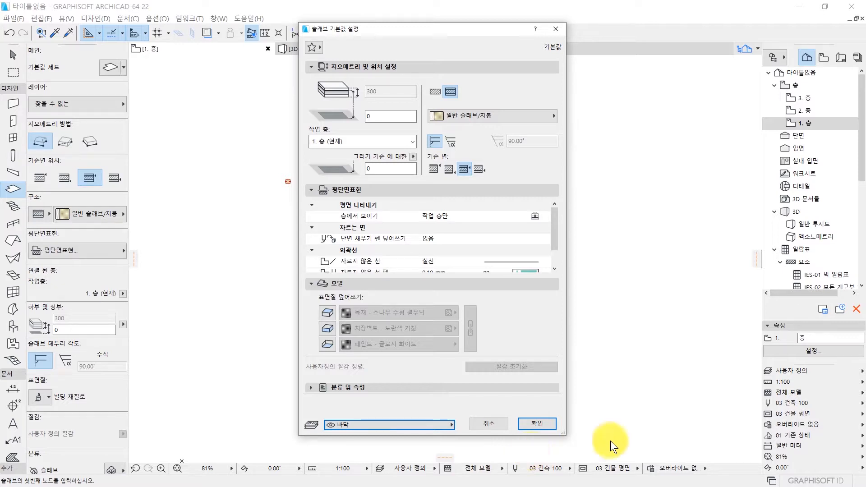
pyautogui.click(537, 423)
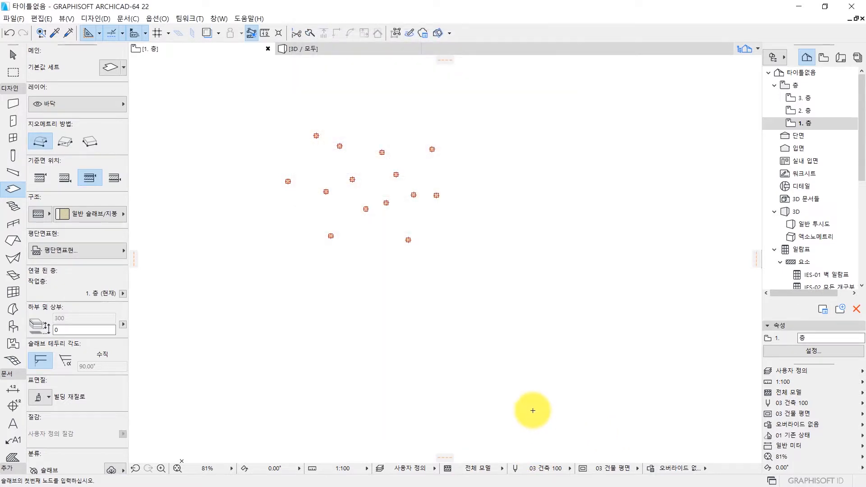
# - Draw an irregular six-cornered slab beside the columns on the floor plan, then leave the slab tool
pyautogui.click(469, 249)
pyautogui.click(521, 112)
pyautogui.click(610, 171)
pyautogui.click(572, 276)
pyautogui.click(359, 297)
pyautogui.click(470, 250)
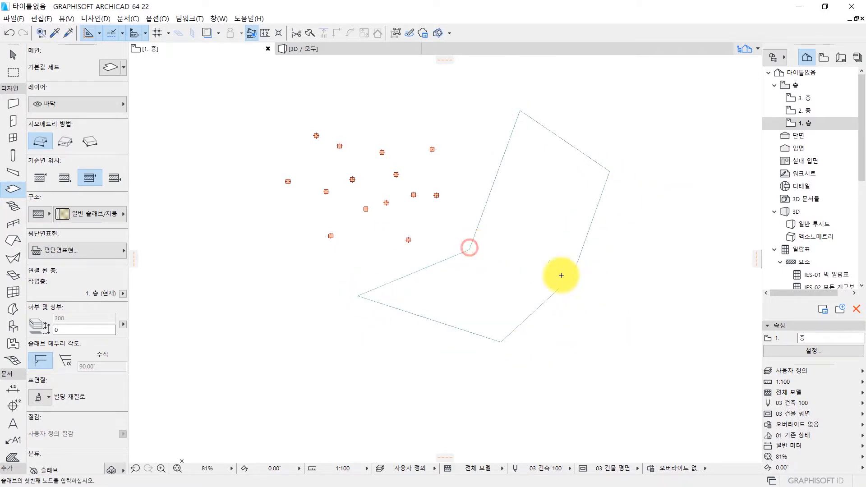
pyautogui.press('Escape')
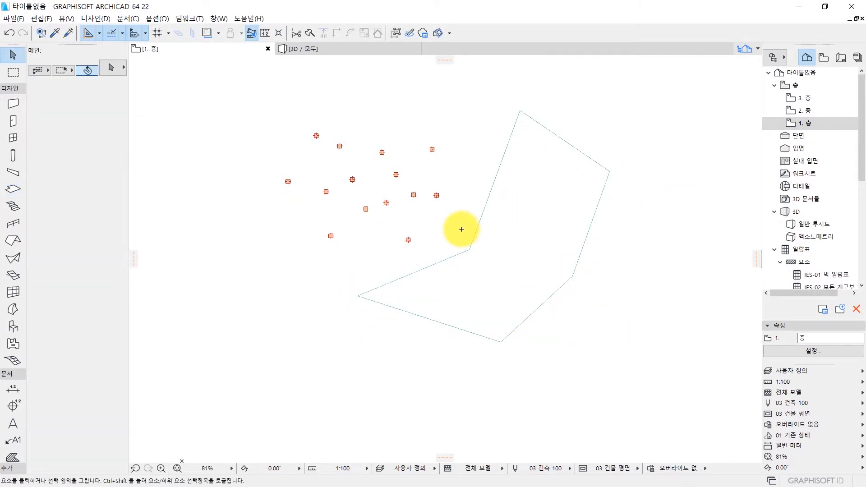
# - Show the model in the 3D perspective view and examine the slab next to the columns along with its layer information
pyautogui.press('F3')
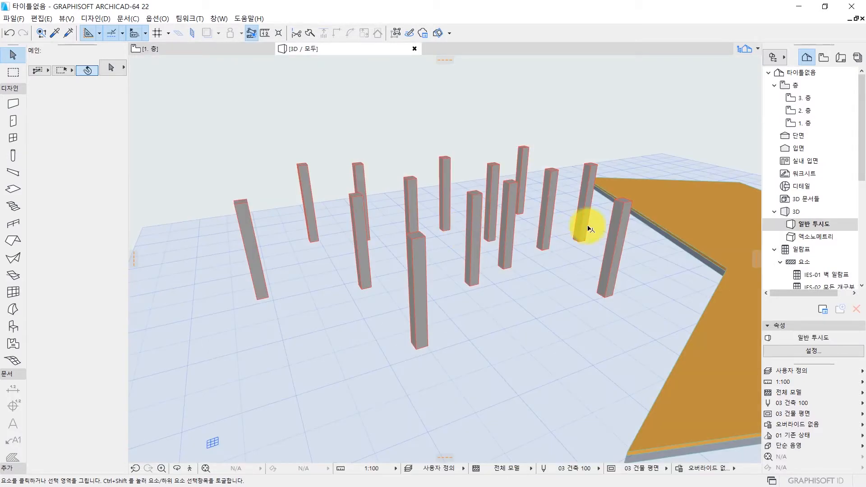
pyautogui.scroll(-1, 661, 229)
pyautogui.moveTo(661, 229); pyautogui.dragTo(532, 270, button='middle')
pyautogui.scroll(-2, 504, 215)
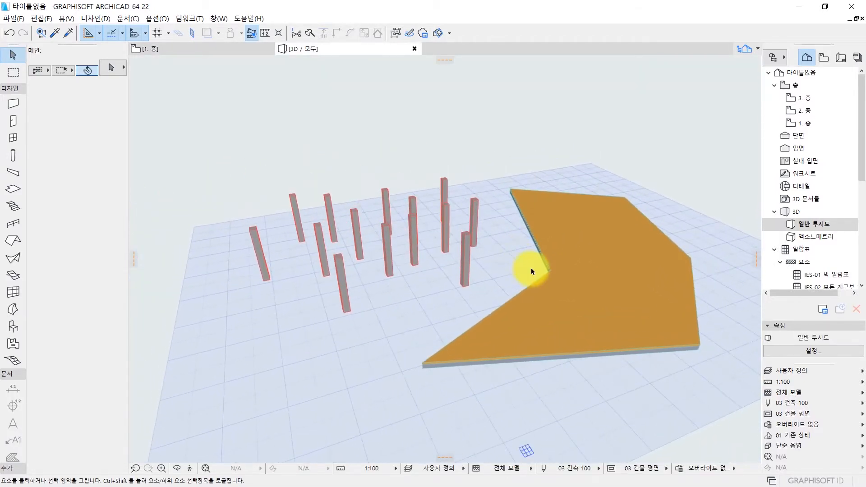
pyautogui.moveTo(594, 279); pyautogui.dragTo(573, 274, button='middle')
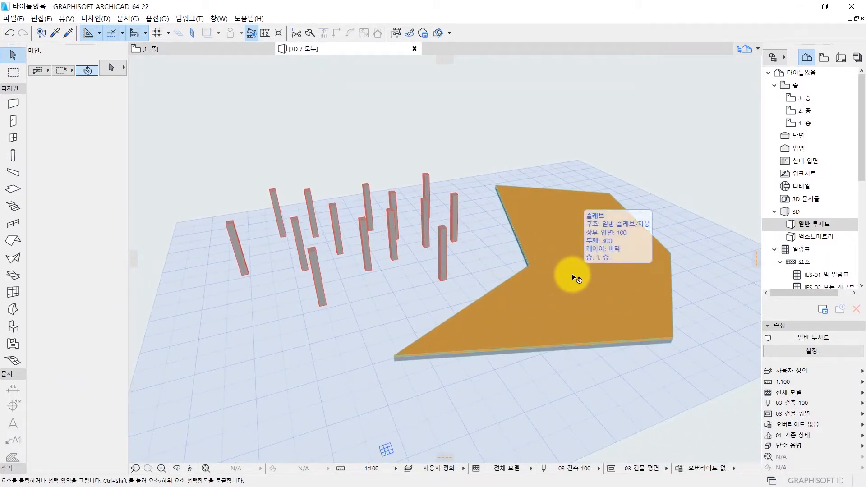
pyautogui.click(573, 277)
# - Lock the 바닥 layer in the layer settings and apply the change
pyautogui.hotkey('ctrl', 'l')
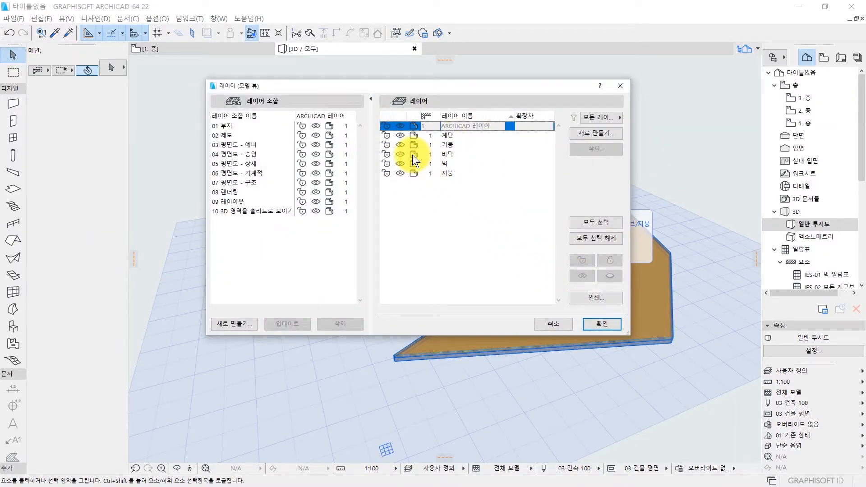
pyautogui.click(386, 156)
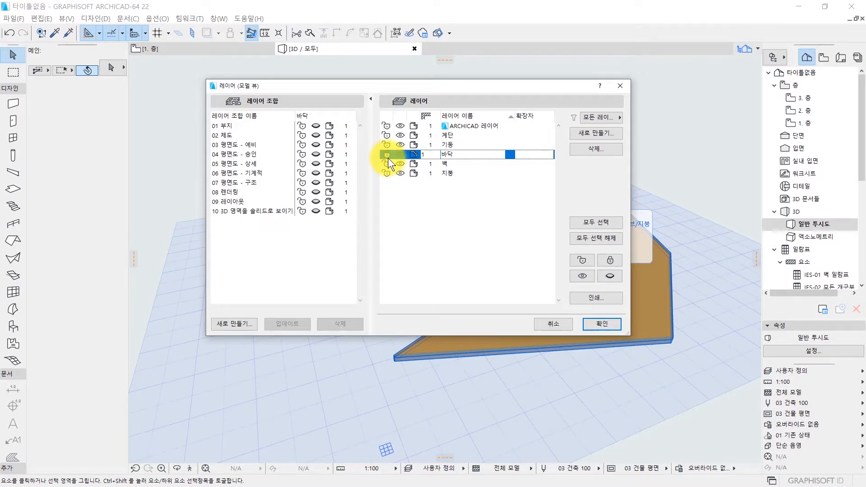
pyautogui.click(446, 145)
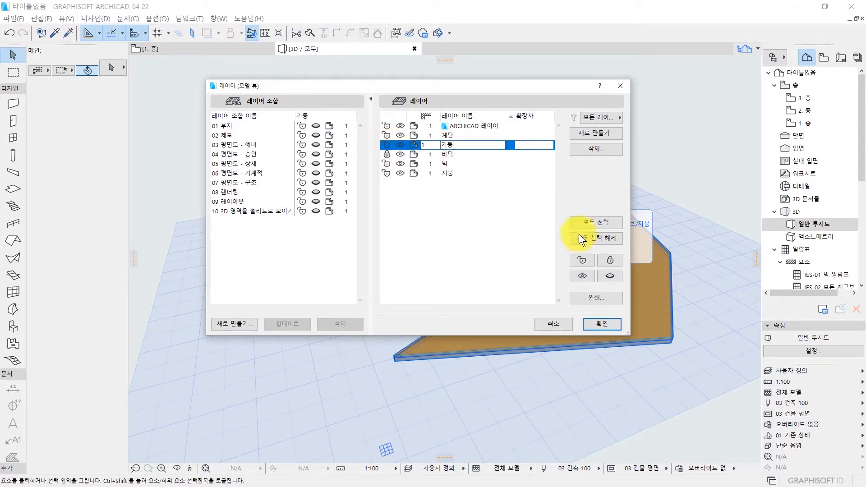
pyautogui.click(594, 324)
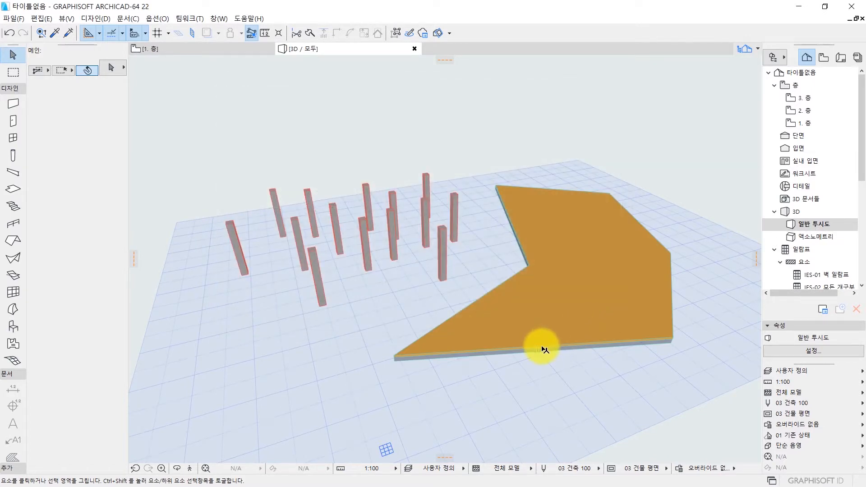
# - Select the slab on the locked 바닥 layer and examine its edges and corner nodes in 3D
pyautogui.moveTo(543, 349)
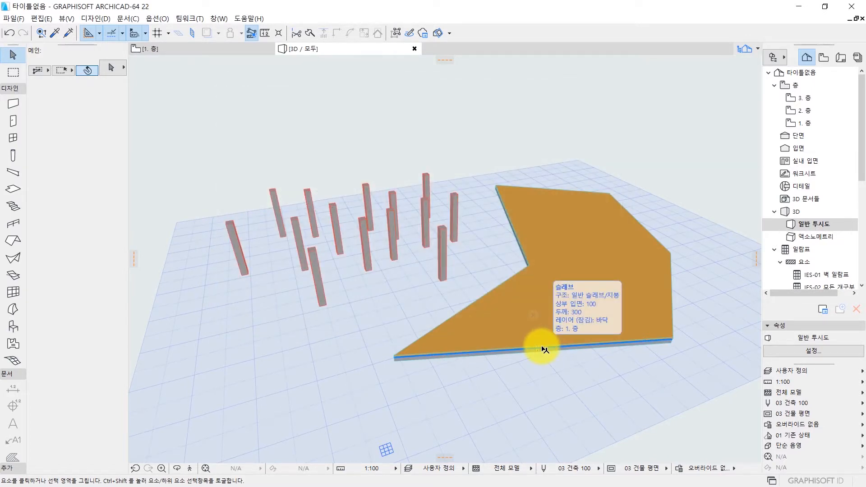
pyautogui.click(543, 349)
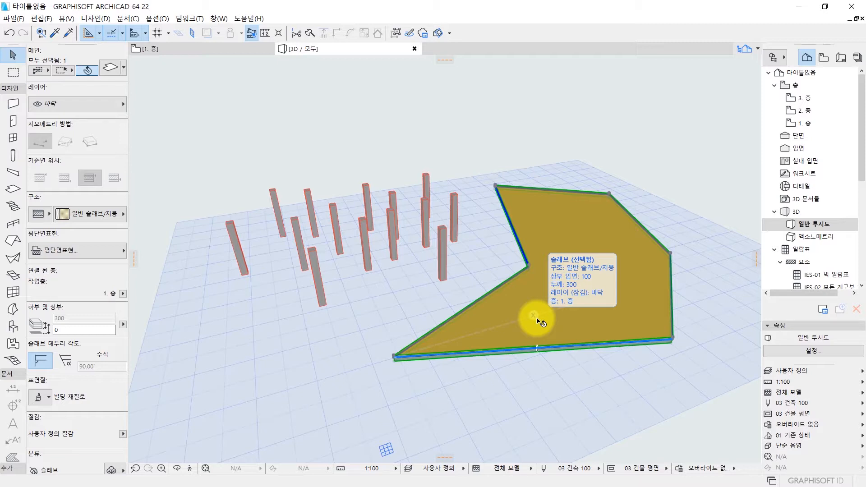
pyautogui.scroll(2, 516, 269)
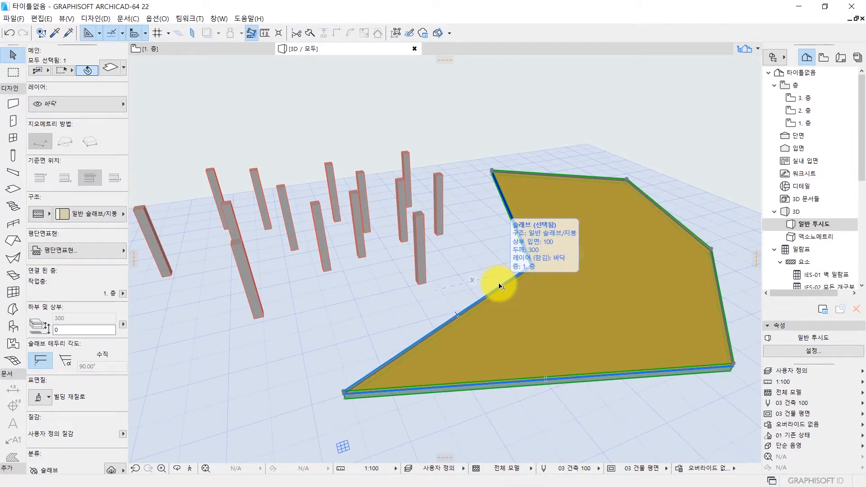
pyautogui.moveTo(387, 318); pyautogui.dragTo(469, 253, button='middle')
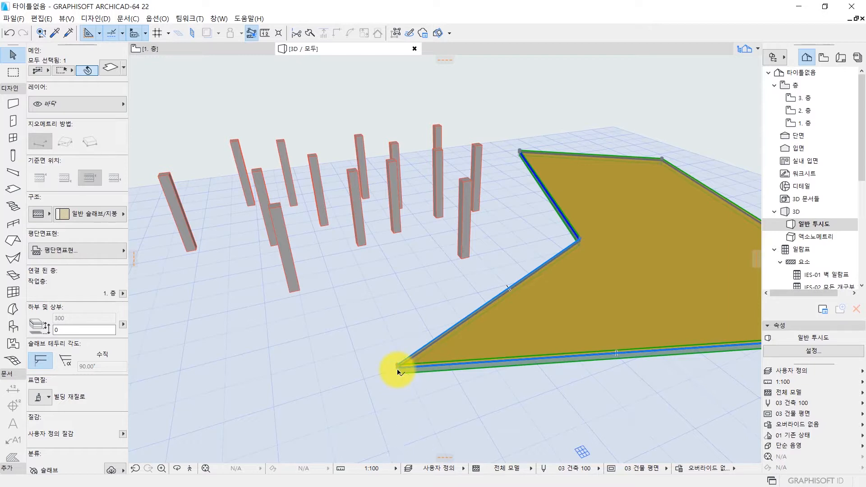
# - Select a column and then the locked slab to compare how their nodes are displayed, and clear the selection
pyautogui.click(468, 240)
pyautogui.scroll(2, 478, 228)
pyautogui.scroll(1, 478, 227)
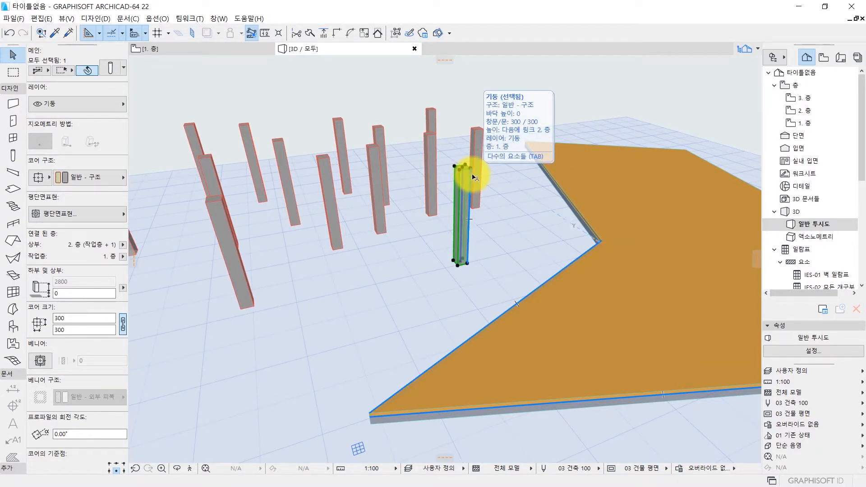
pyautogui.click(567, 192)
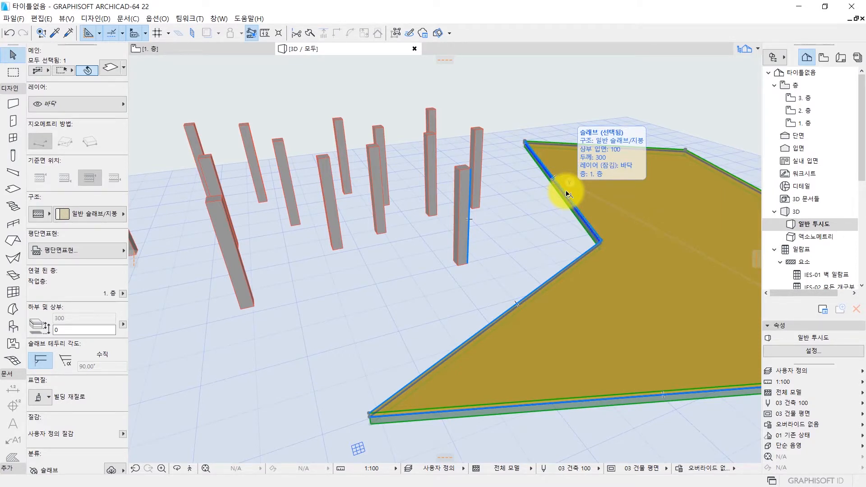
pyautogui.scroll(-1, 600, 227)
pyautogui.moveTo(600, 227); pyautogui.dragTo(513, 213, button='middle')
pyautogui.moveTo(442, 225); pyautogui.dragTo(493, 238, button='middle')
pyautogui.scroll(-2, 509, 238)
pyautogui.press('Escape')
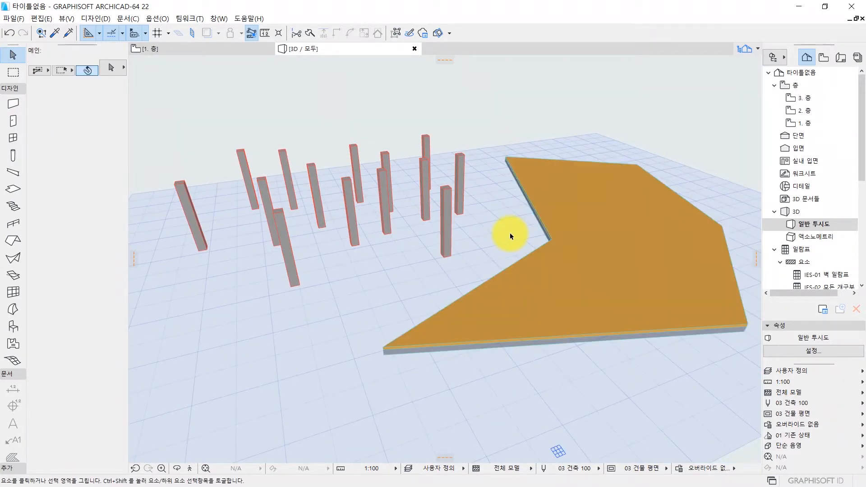
# - Unlock the 바닥 layer, hide the 기둥 layer, and apply the layer changes
pyautogui.hotkey('ctrl', 'l')
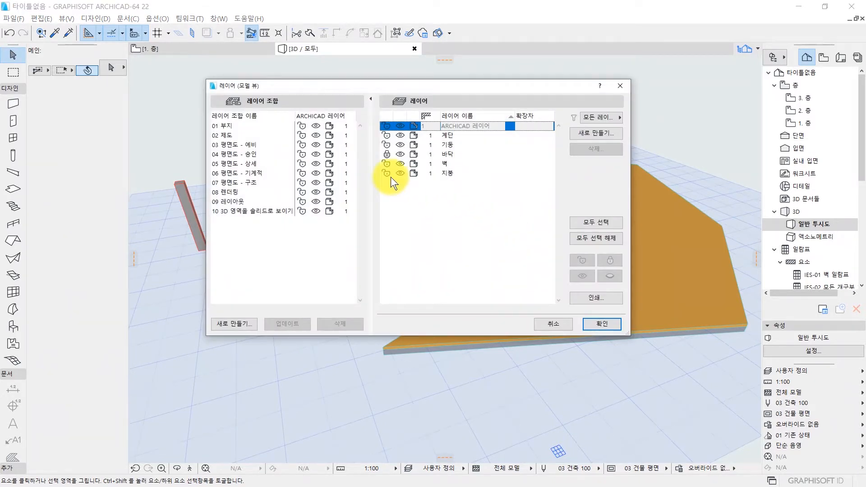
pyautogui.click(388, 152)
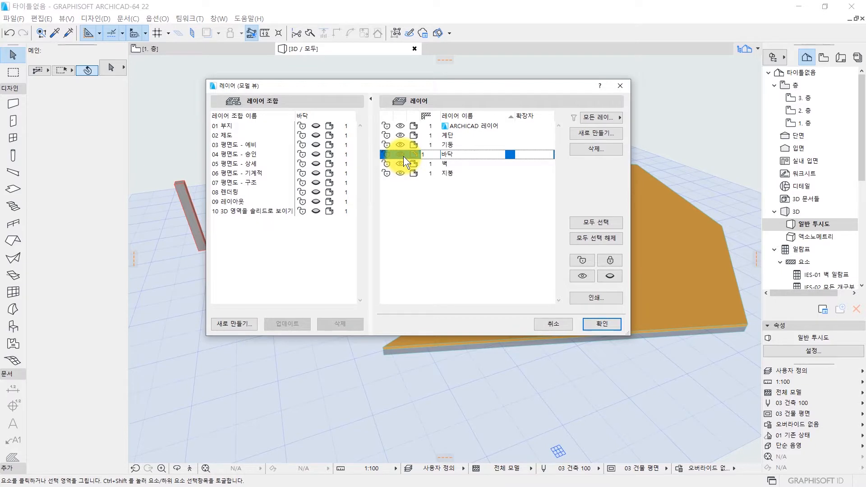
pyautogui.click(402, 144)
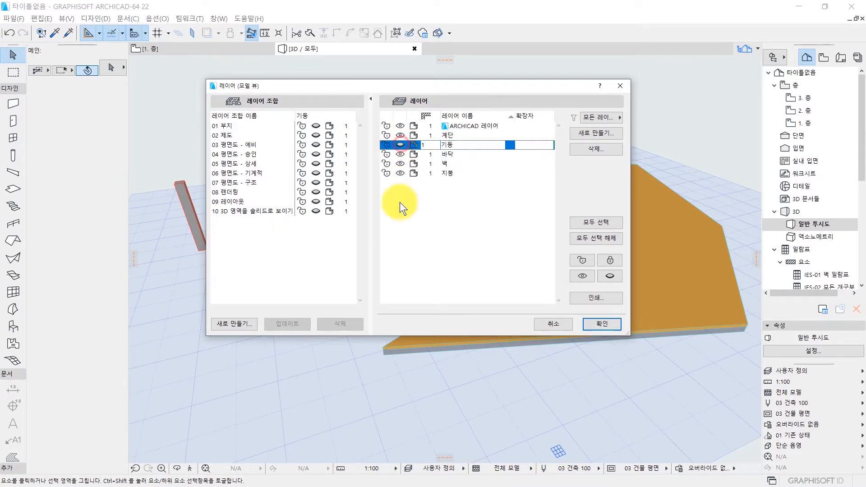
pyautogui.click(400, 144)
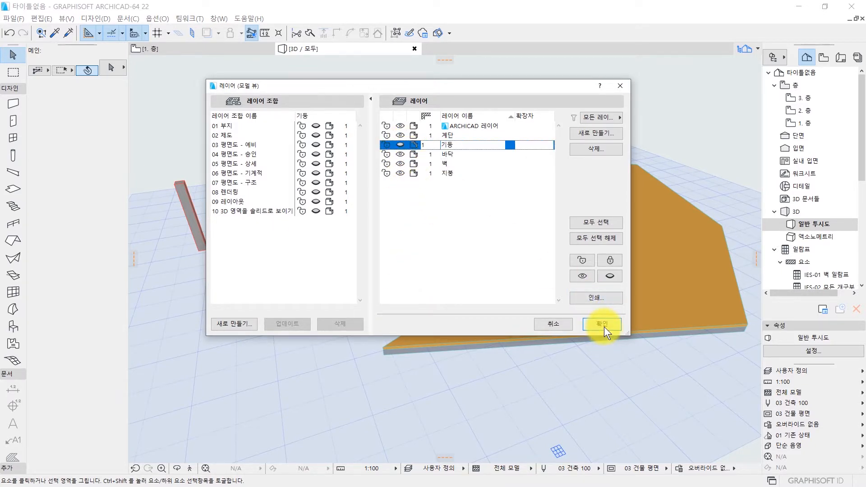
pyautogui.click(605, 326)
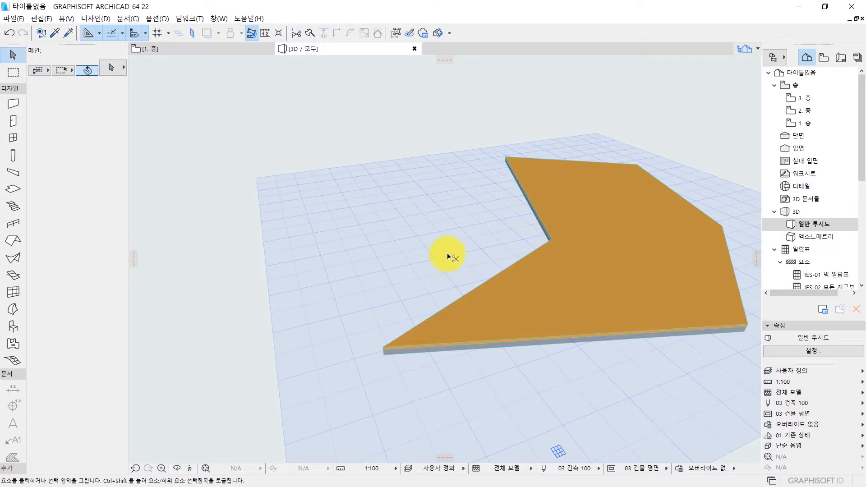
# - Make the 기둥 layer visible again and create a new layer named 기둥_2
pyautogui.hotkey('ctrl', 'l')
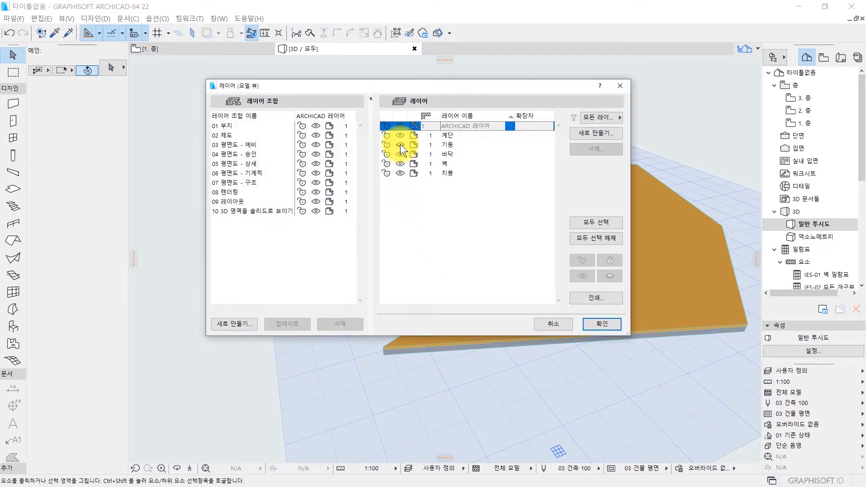
pyautogui.click(400, 145)
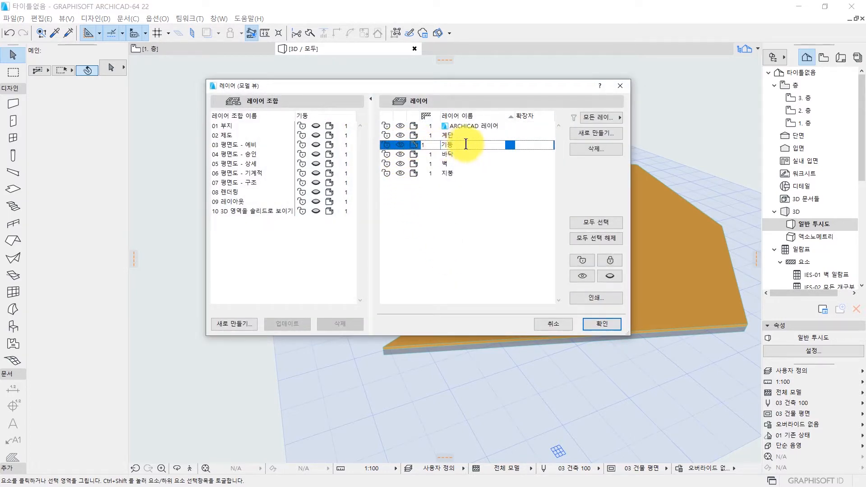
pyautogui.click(584, 137)
pyautogui.write('기둥_2')
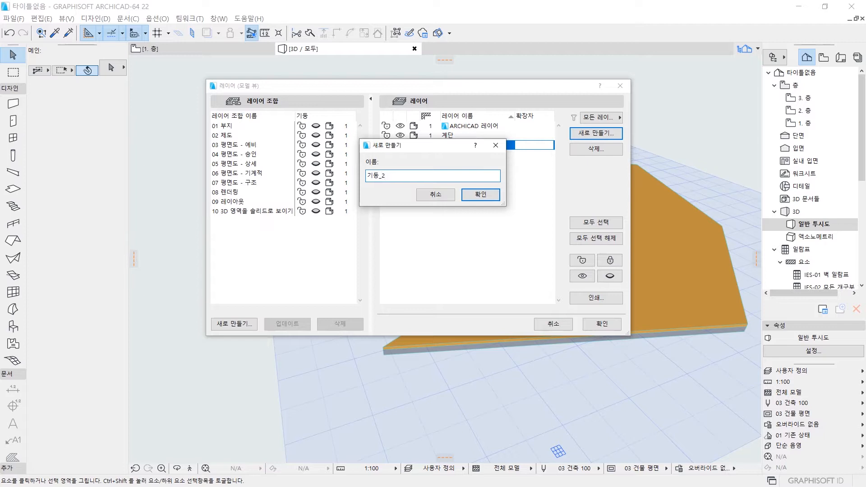
pyautogui.press('Return')
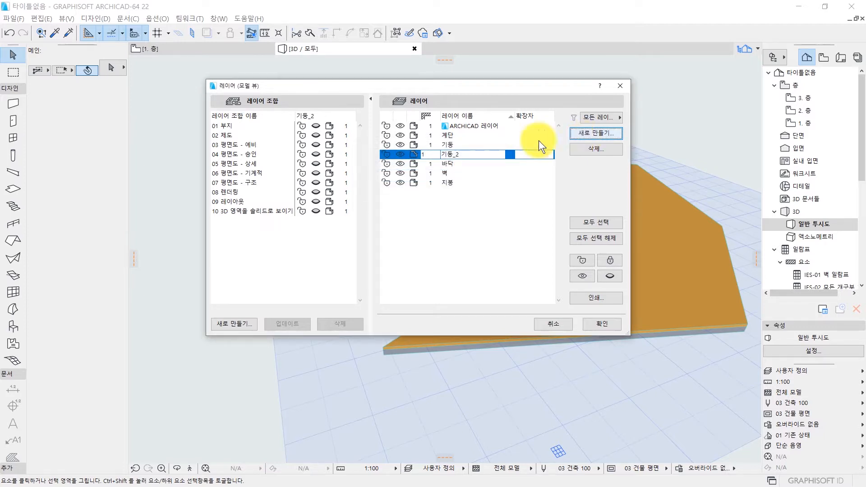
# - Rename the 기둥 layer as 기둥_1 and apply the layer settings
pyautogui.click(463, 145)
pyautogui.write('_1')
pyautogui.click(465, 154)
pyautogui.click(464, 146)
pyautogui.click(460, 155)
pyautogui.click(461, 144)
pyautogui.click(460, 153)
pyautogui.click(458, 144)
pyautogui.click(467, 164)
pyautogui.click(467, 145)
pyautogui.click(467, 152)
pyautogui.click(467, 146)
pyautogui.click(467, 157)
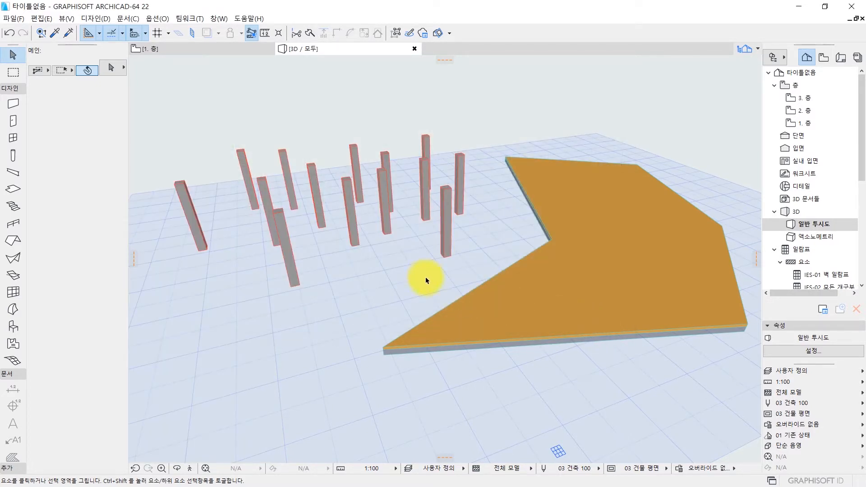
pyautogui.keyDown('shift'); pyautogui.moveTo(479, 302); pyautogui.dragTo(402, 329, button='middle'); pyautogui.keyUp('shift')
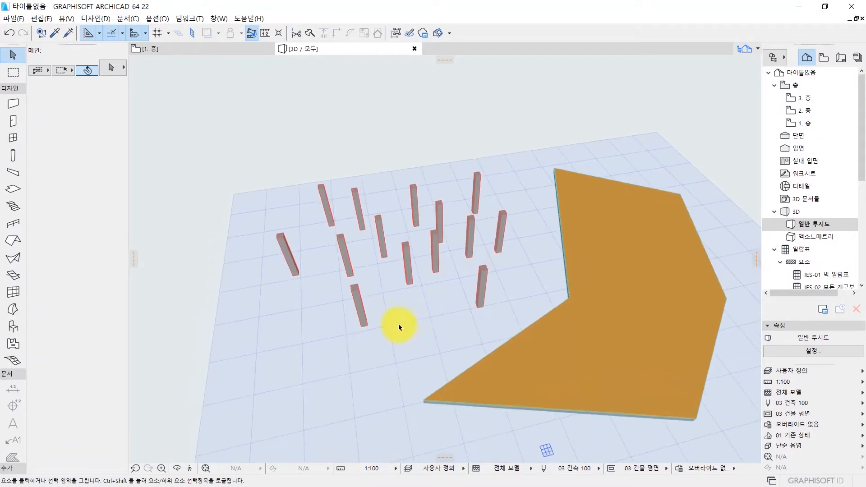
pyautogui.moveTo(353, 303); pyautogui.dragTo(350, 258)
pyautogui.keyDown('shift'); pyautogui.click(348, 258); pyautogui.keyUp('shift')
pyautogui.keyDown('shift'); pyautogui.click(288, 247); pyautogui.keyUp('shift')
pyautogui.keyDown('shift'); pyautogui.click(324, 208); pyautogui.keyUp('shift')
pyautogui.click(366, 211)
pyautogui.click(363, 214)
pyautogui.click(390, 266)
pyautogui.moveTo(205, 133); pyautogui.dragTo(395, 349)
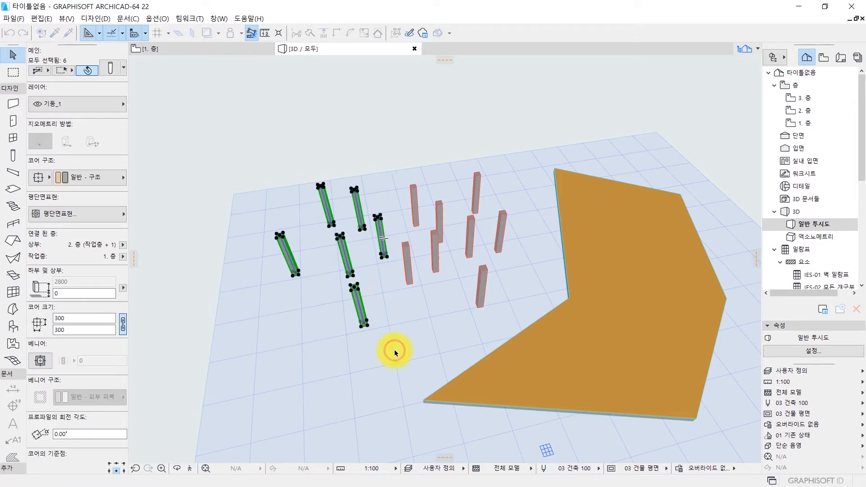
pyautogui.click(397, 294)
# - Move the five columns in the middle of the group to the 기둥_2 layer and clear the selection
pyautogui.click(407, 266)
pyautogui.keyDown('shift'); pyautogui.click(438, 248); pyautogui.keyUp('shift')
pyautogui.keyDown('shift'); pyautogui.click(441, 210); pyautogui.keyUp('shift')
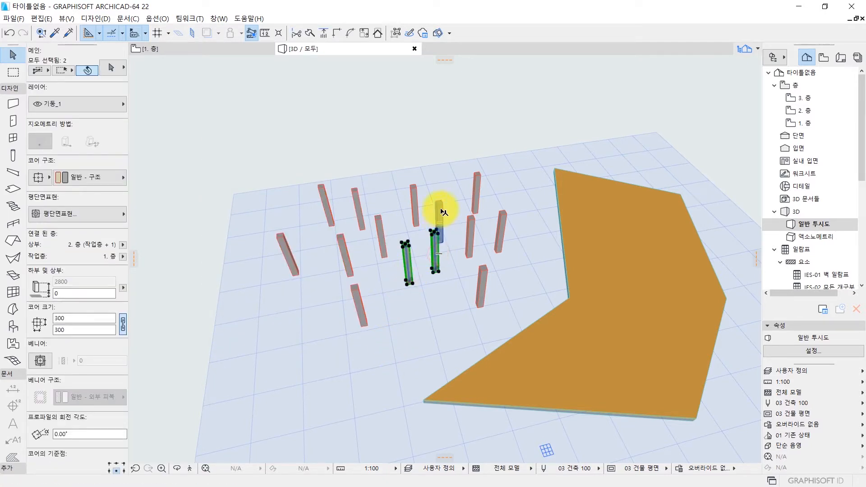
pyautogui.keyDown('shift'); pyautogui.click(409, 198); pyautogui.keyUp('shift')
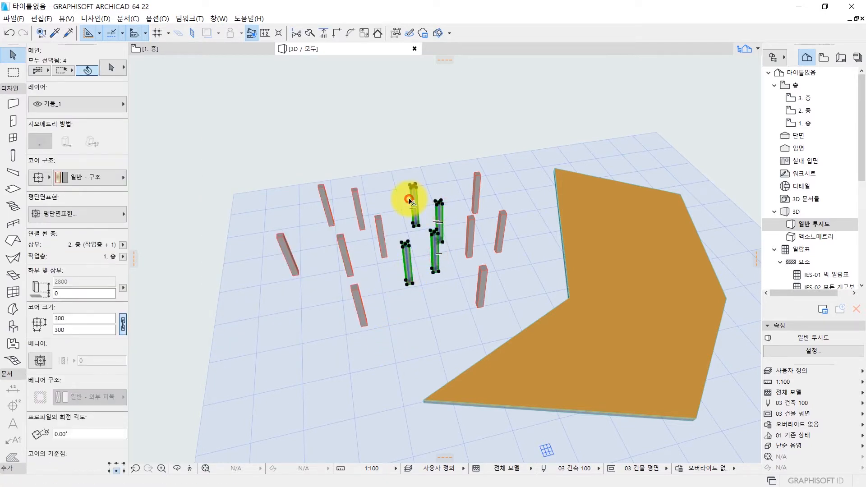
pyautogui.keyDown('shift'); pyautogui.click(382, 232); pyautogui.keyUp('shift')
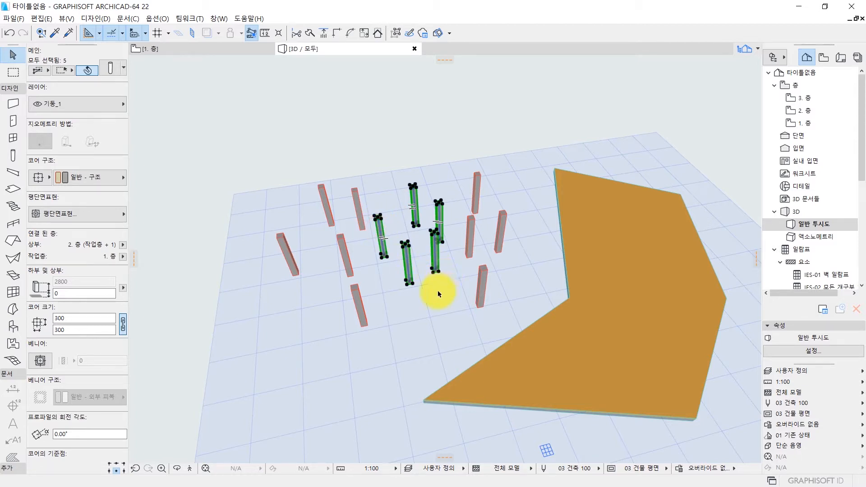
pyautogui.moveTo(438, 252)
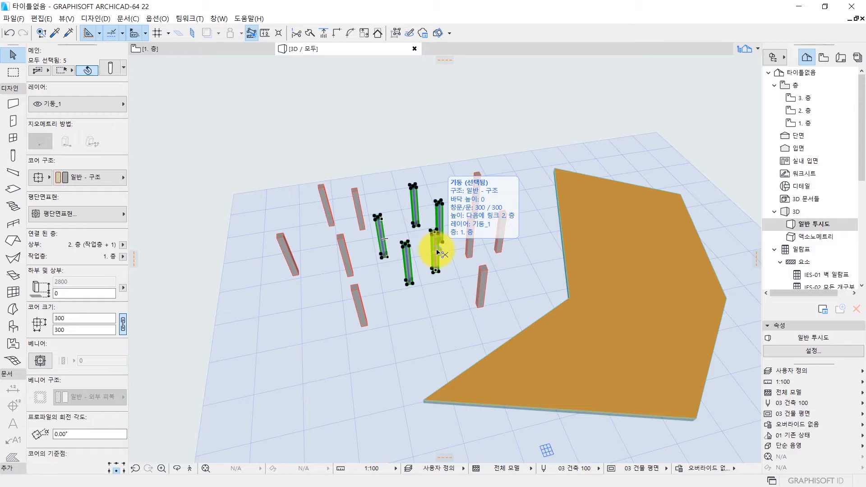
pyautogui.hotkey('ctrl', 't')
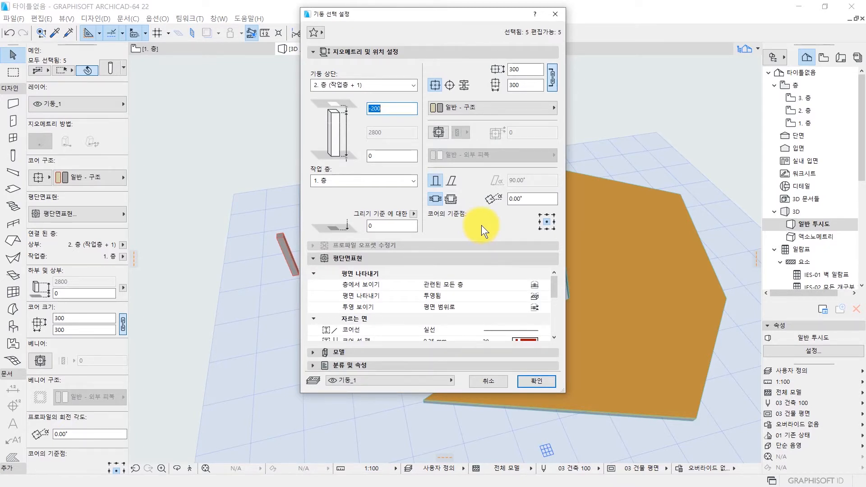
pyautogui.click(359, 380)
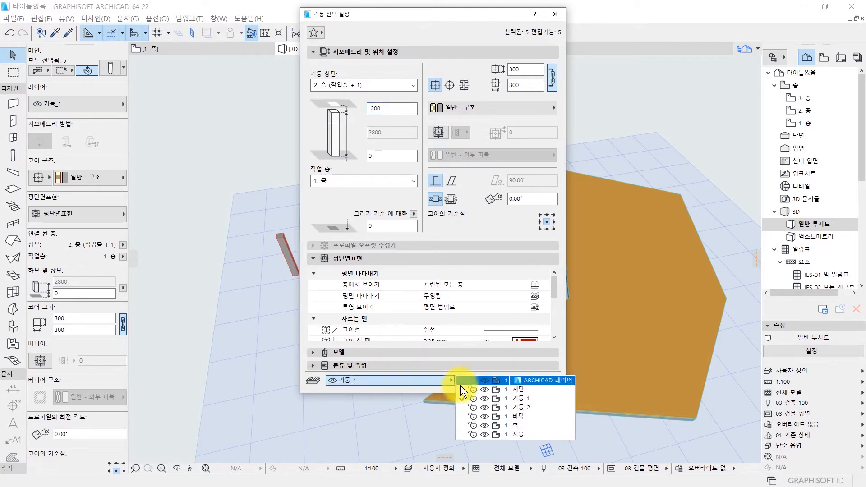
pyautogui.click(513, 408)
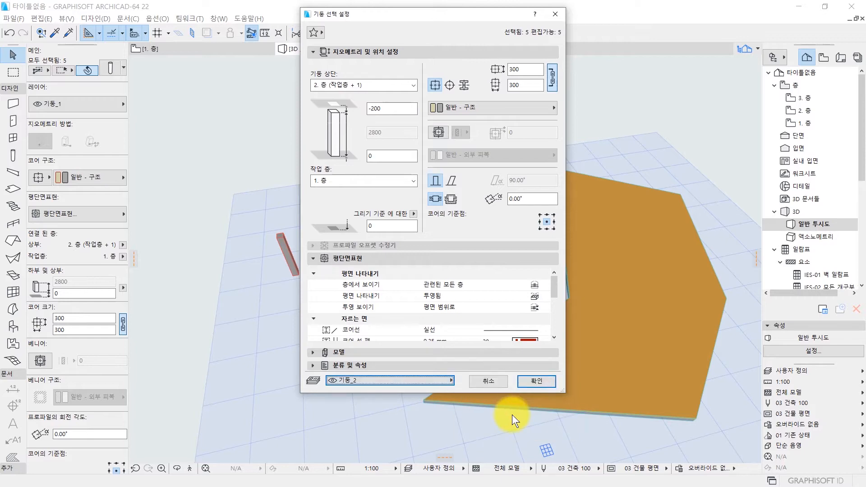
pyautogui.click(537, 381)
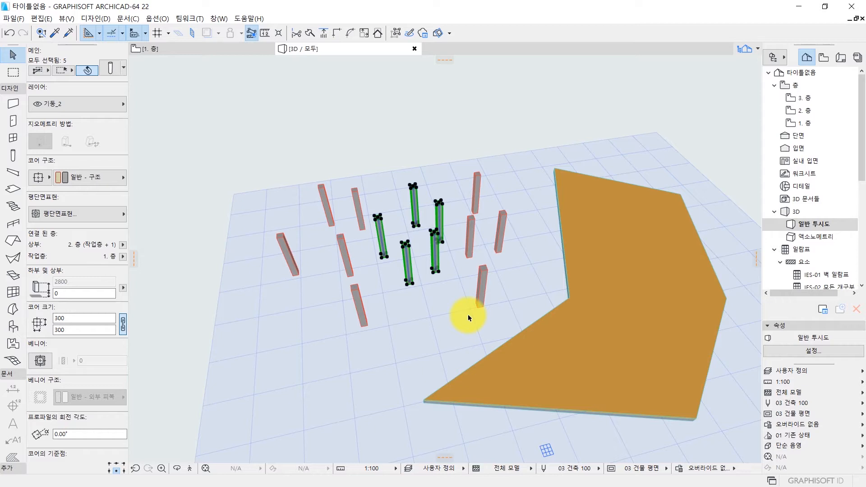
pyautogui.click(443, 270)
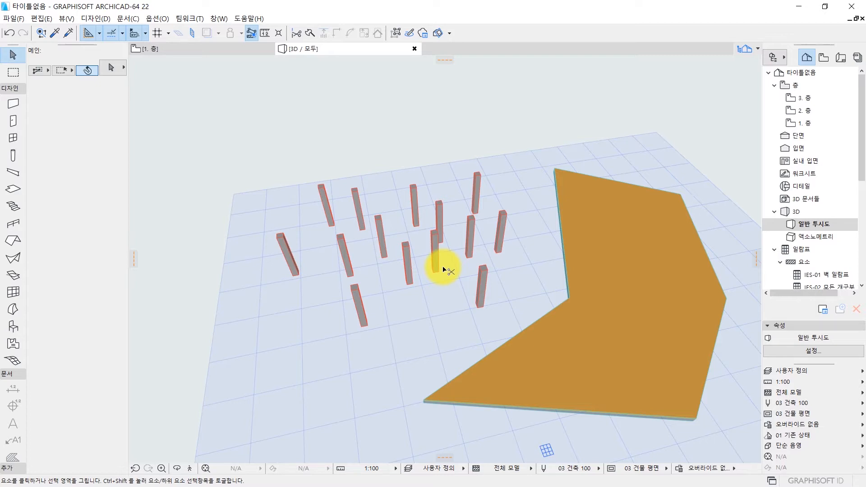
# - Hide the 기둥_2 layer in the layer settings and apply the change
pyautogui.hotkey('ctrl', 'l')
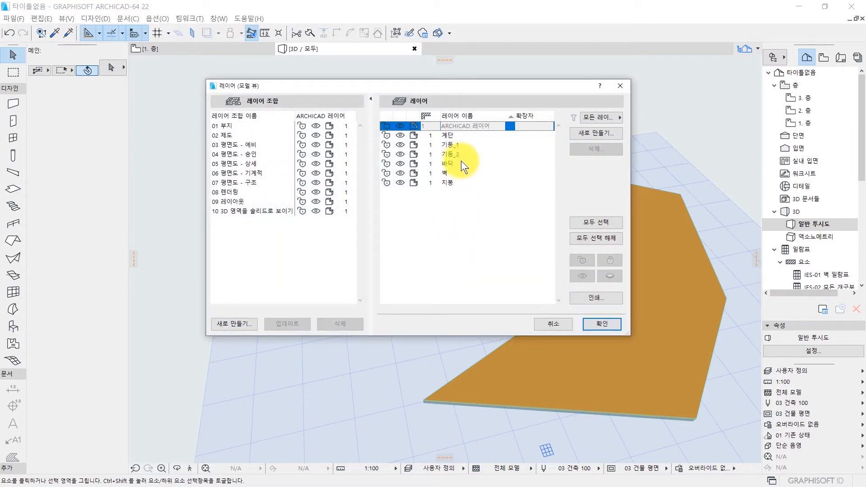
pyautogui.click(454, 154)
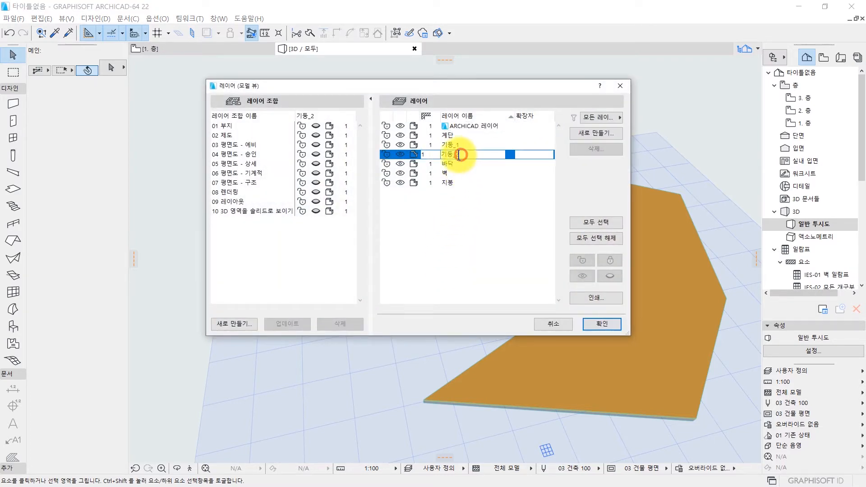
pyautogui.click(402, 154)
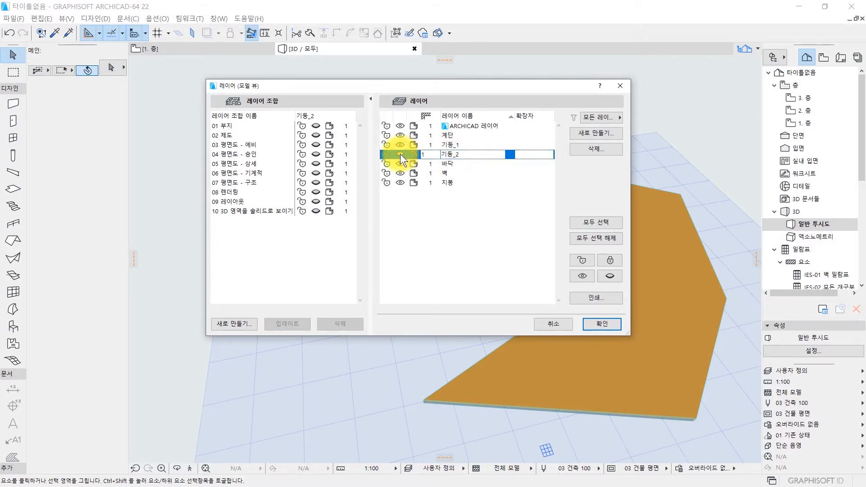
pyautogui.click(594, 324)
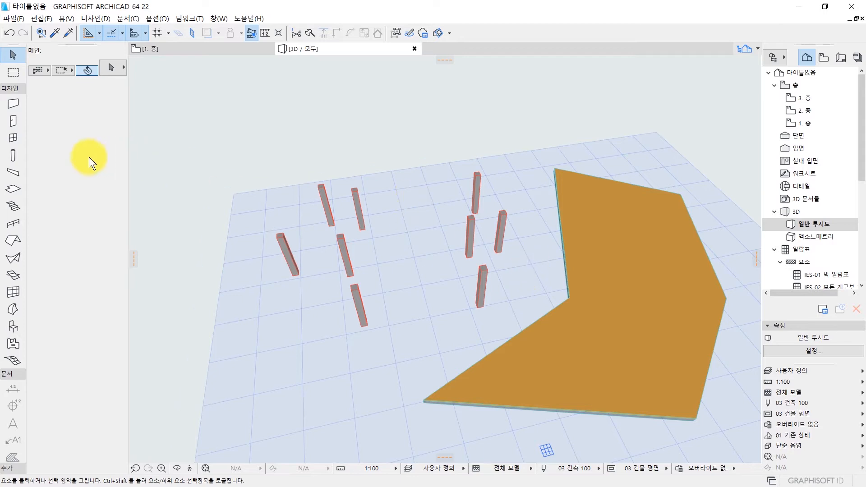
# - Try to choose the hidden 기둥_2 layer in the Column tool's default settings
pyautogui.doubleClick(14, 161)
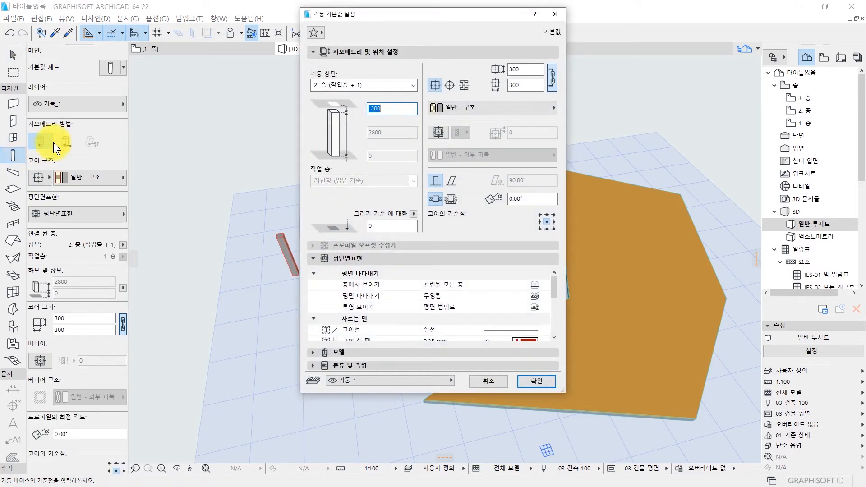
pyautogui.click(364, 379)
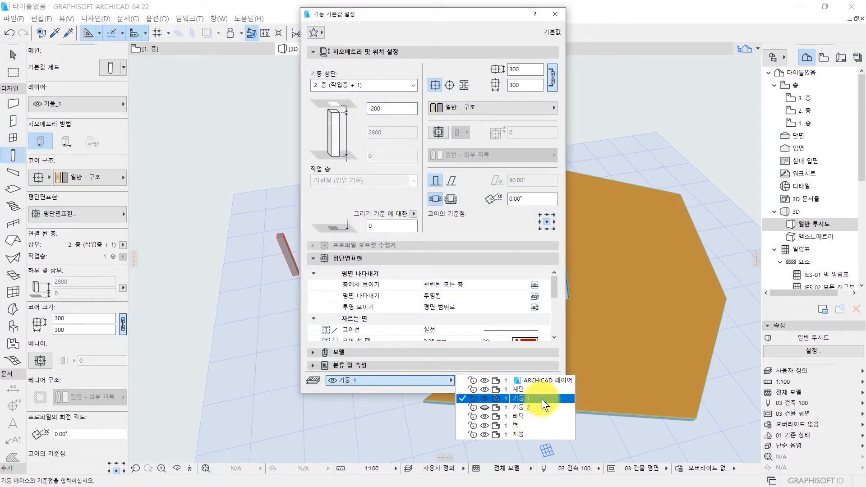
pyautogui.click(532, 406)
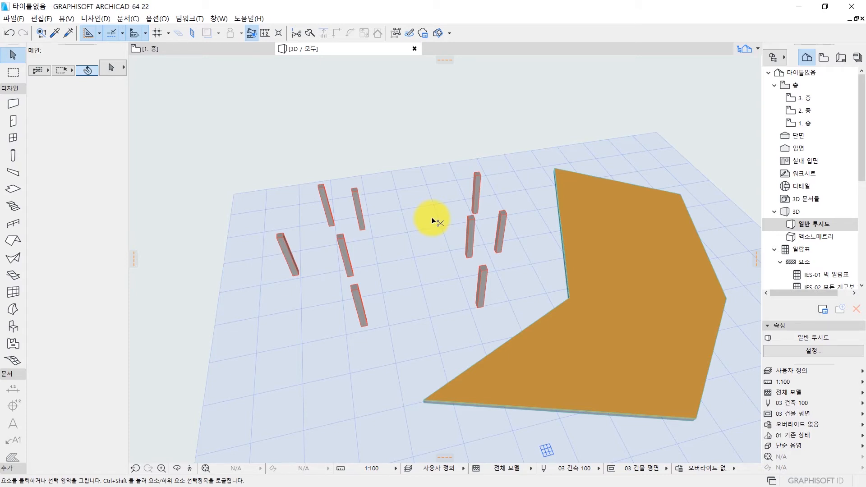
# - Delete the 기둥_1 layer together with the elements on it and apply the change
pyautogui.hotkey('ctrl', 'l')
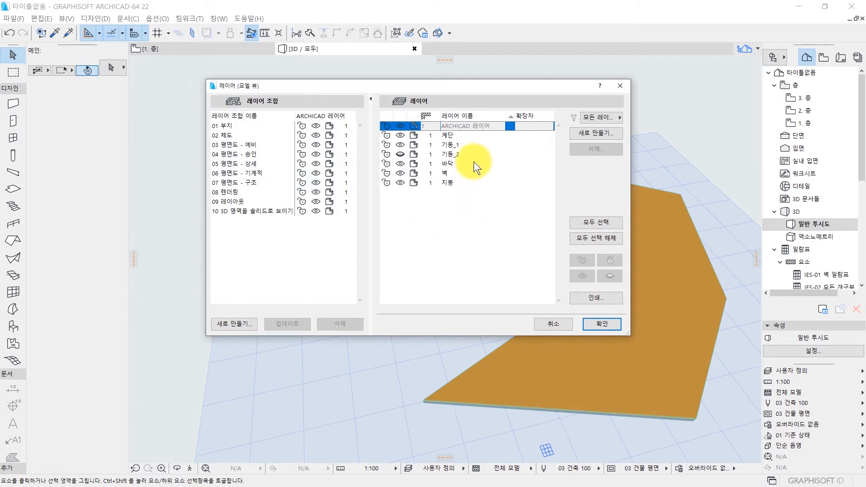
pyautogui.click(453, 145)
pyautogui.click(458, 145)
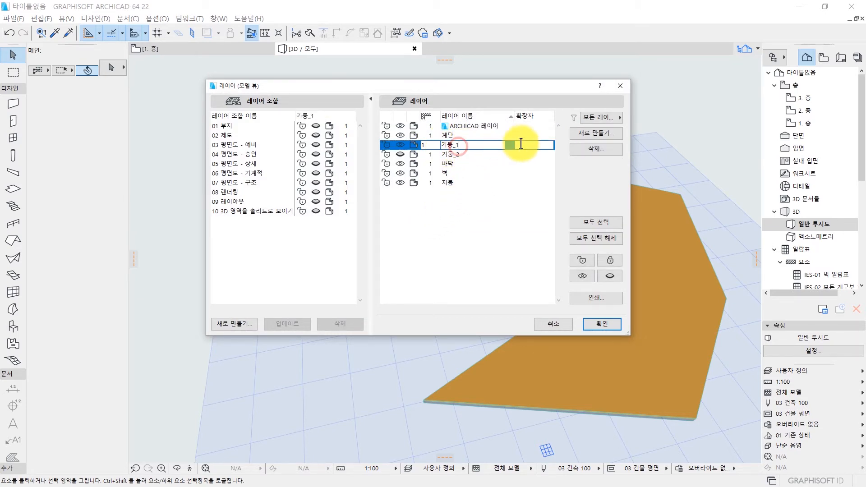
pyautogui.click(599, 149)
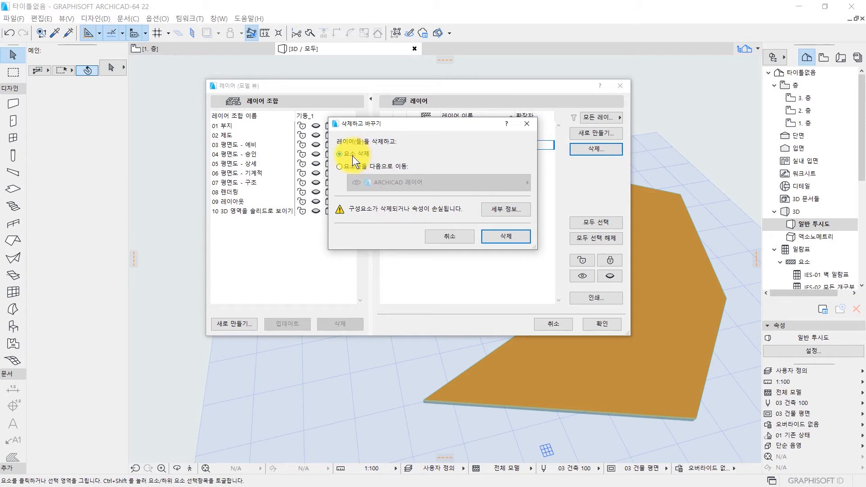
pyautogui.click(500, 235)
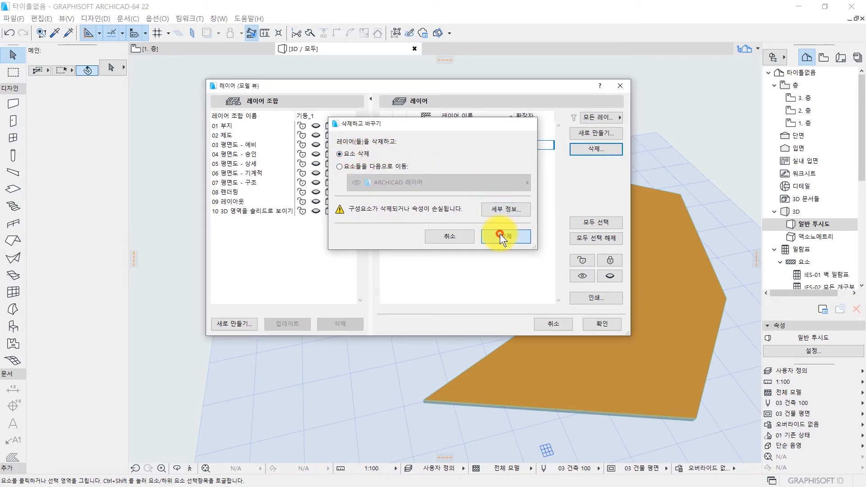
pyautogui.click(602, 323)
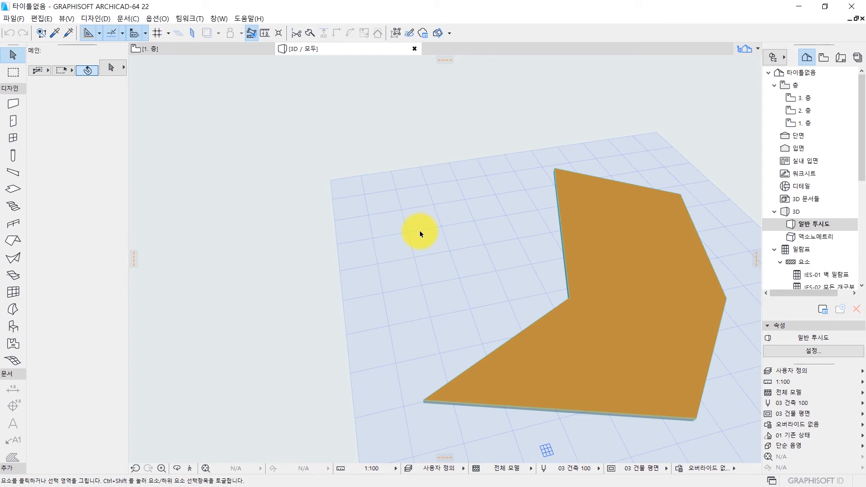
# - Make the hidden 기둥_2 layer visible again in the layer settings and apply the change
pyautogui.hotkey('ctrl', 'l')
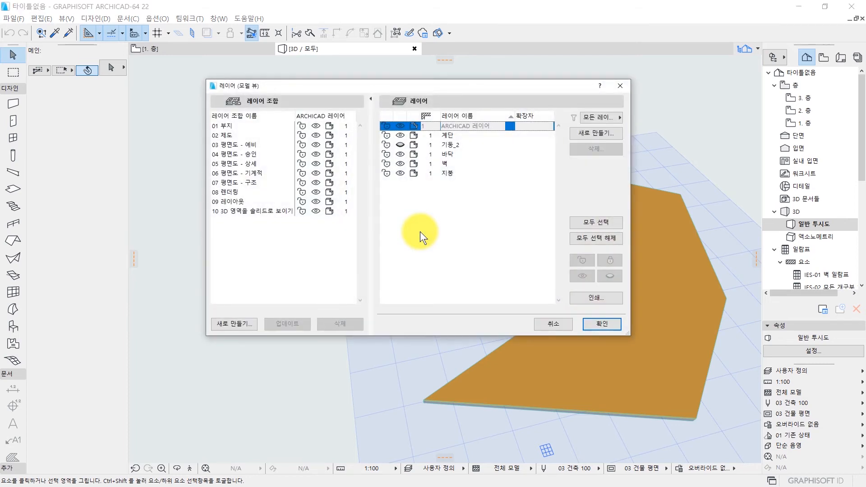
pyautogui.click(399, 148)
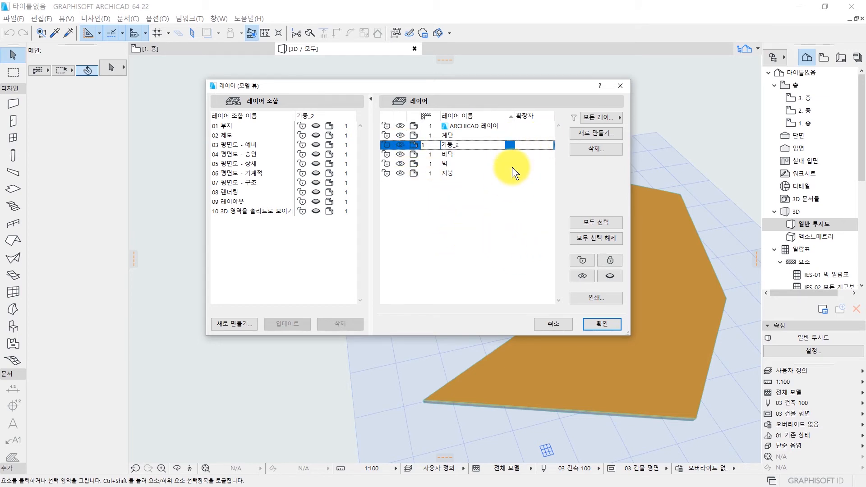
pyautogui.click(597, 324)
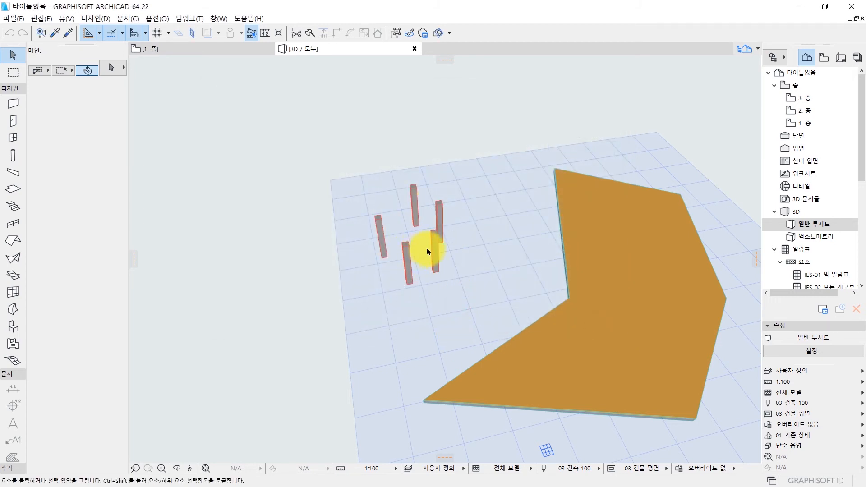
# - Reassign the rearmost of the five columns to the 계단 layer and clear the selection
pyautogui.scroll(4, 450, 253)
pyautogui.moveTo(394, 240); pyautogui.dragTo(447, 272, button='middle')
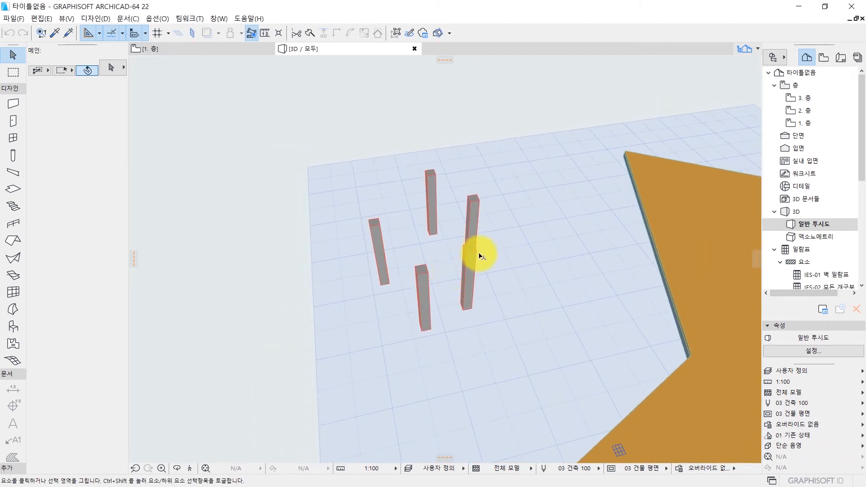
pyautogui.click(435, 211)
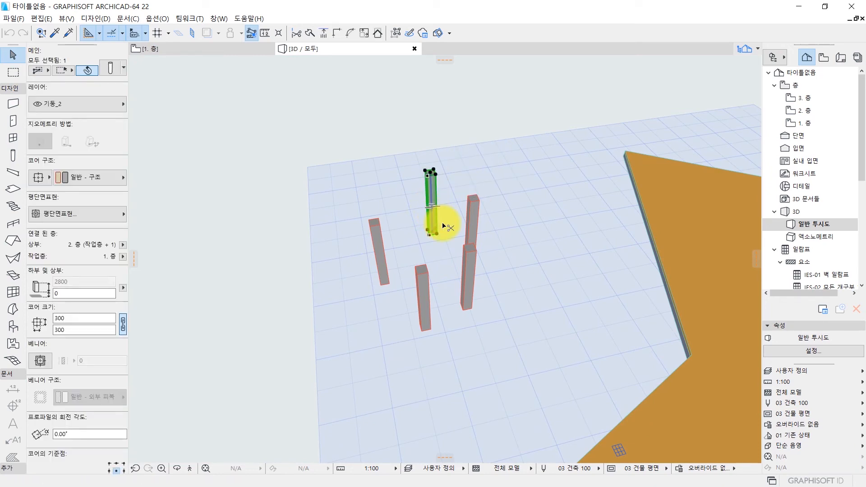
pyautogui.doubleClick(438, 221)
pyautogui.click(408, 380)
pyautogui.press('Escape')
pyautogui.press('Escape')
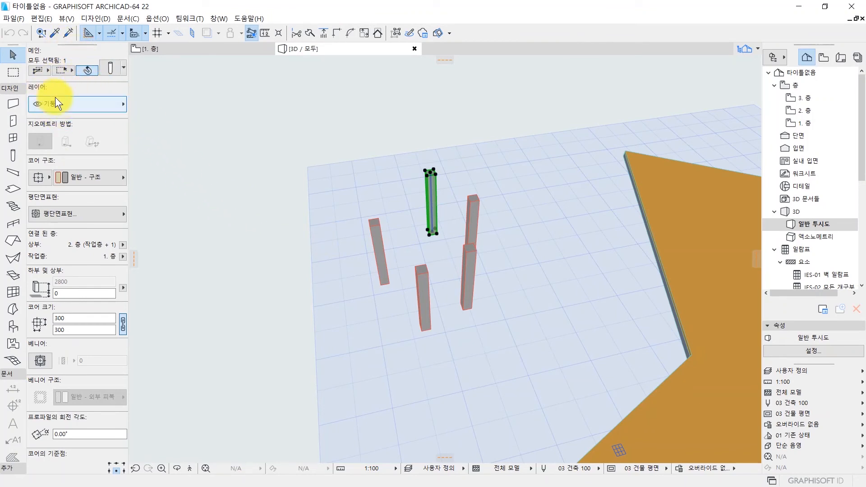
pyautogui.click(73, 104)
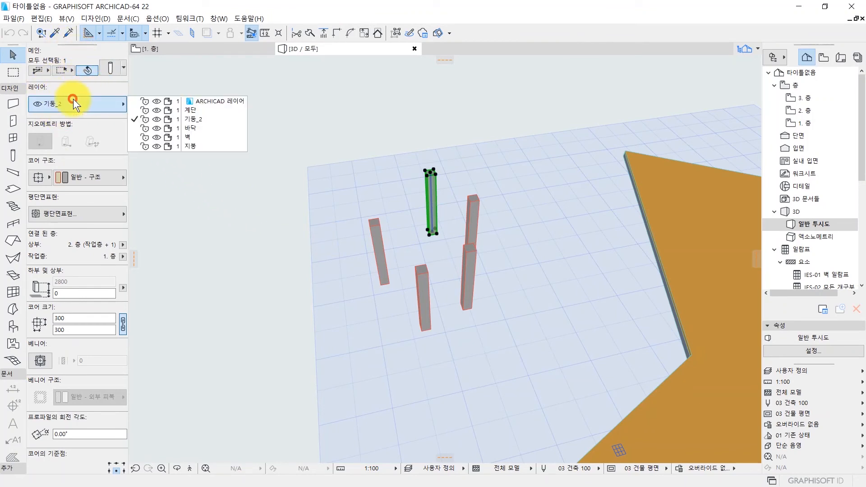
pyautogui.click(189, 110)
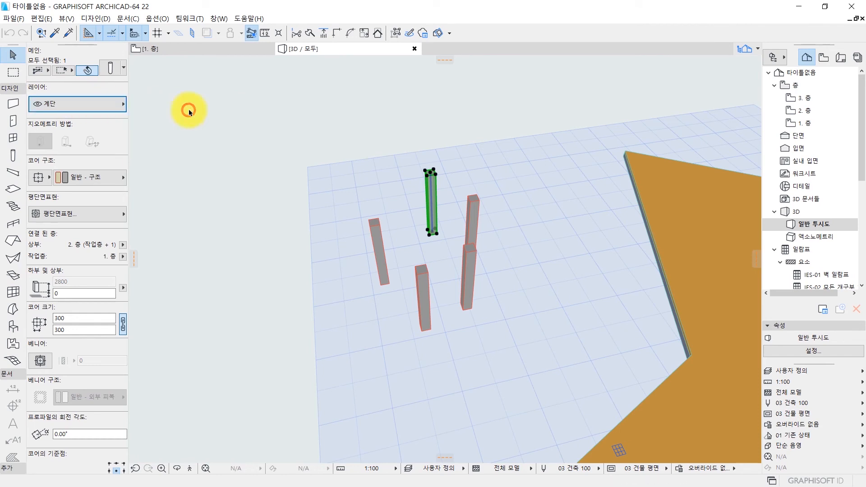
pyautogui.click(313, 225)
# - Reassign the leftmost column to the 바닥 layer and the frontmost column to the 벽 layer
pyautogui.click(380, 246)
pyautogui.click(74, 103)
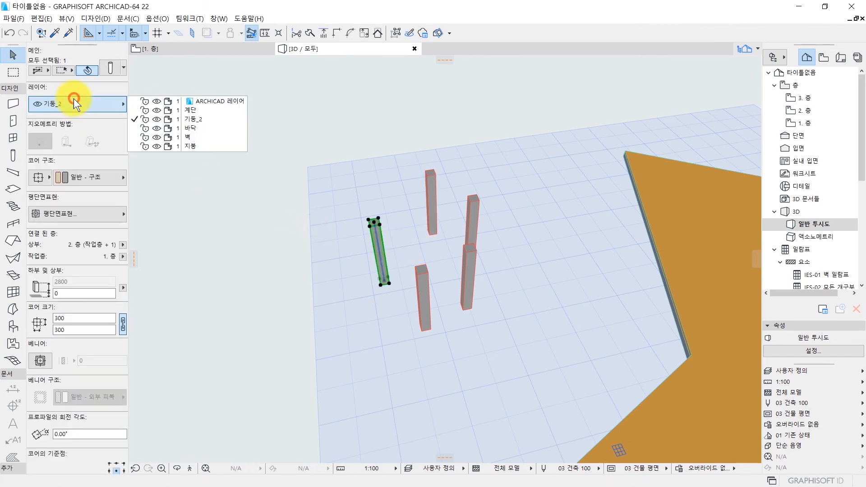
pyautogui.click(164, 128)
pyautogui.click(434, 311)
pyautogui.click(433, 311)
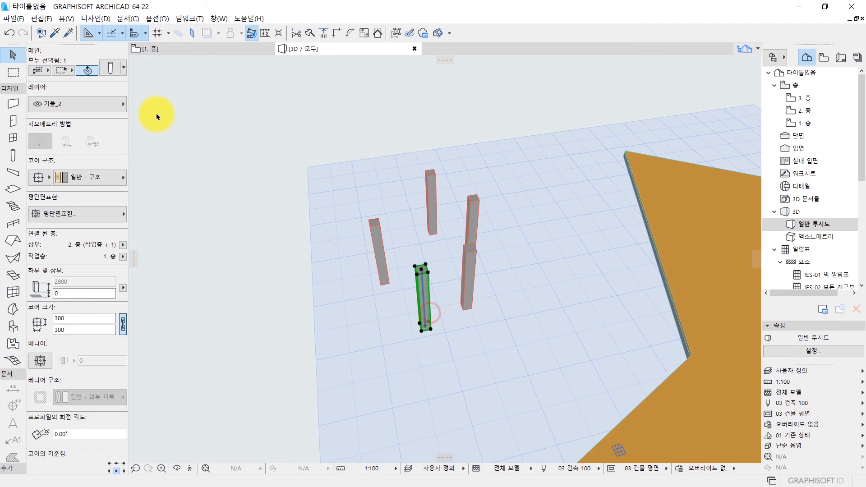
pyautogui.click(91, 104)
pyautogui.click(206, 140)
# - Reassign the nearer of the two overlapping columns closest to the slab to the 지붕 layer and clear the selection
pyautogui.click(465, 259)
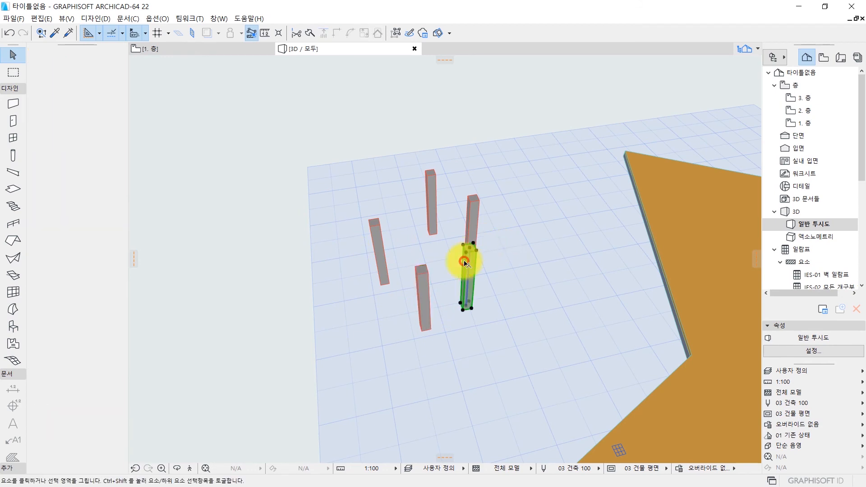
pyautogui.click(109, 103)
pyautogui.click(182, 149)
pyautogui.click(316, 256)
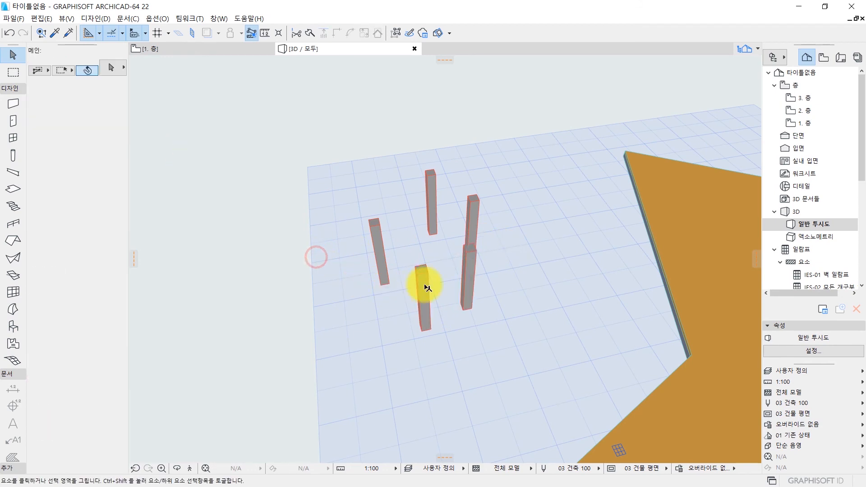
# - Hide the 지붕 layer and the 벽 layer one after the other in the layer settings, applying each change separately
pyautogui.hotkey('ctrl', 'l')
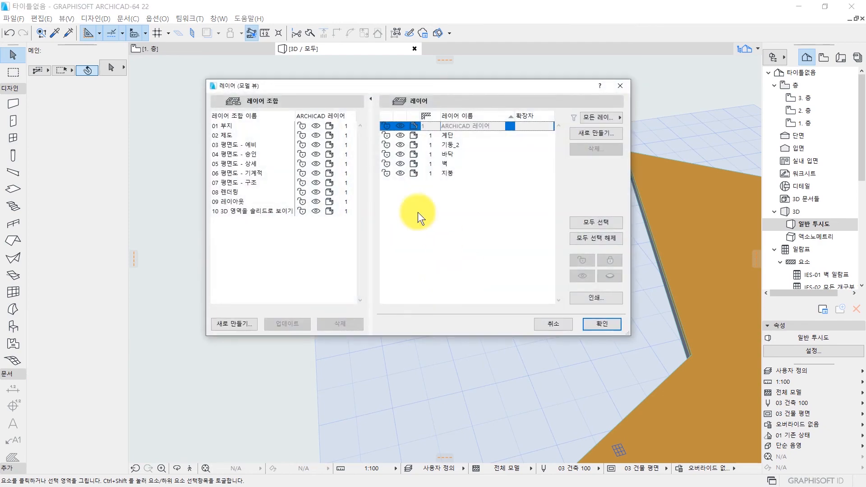
pyautogui.click(402, 173)
pyautogui.click(601, 323)
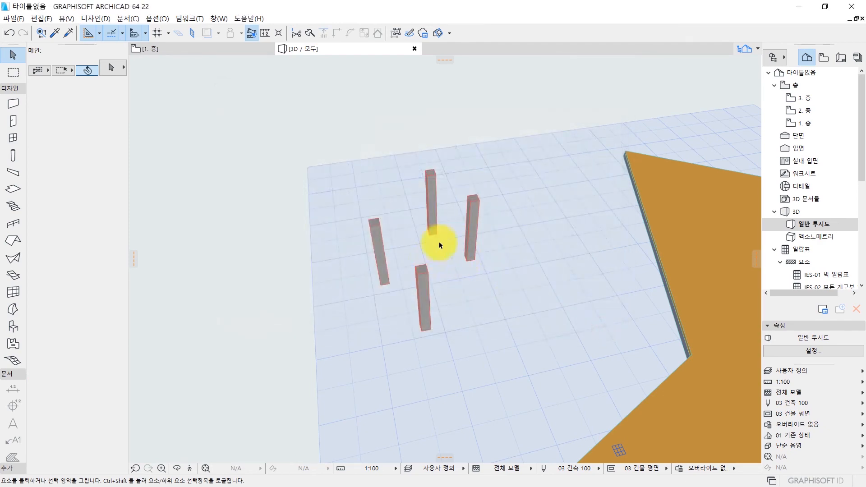
pyautogui.hotkey('ctrl', 'l')
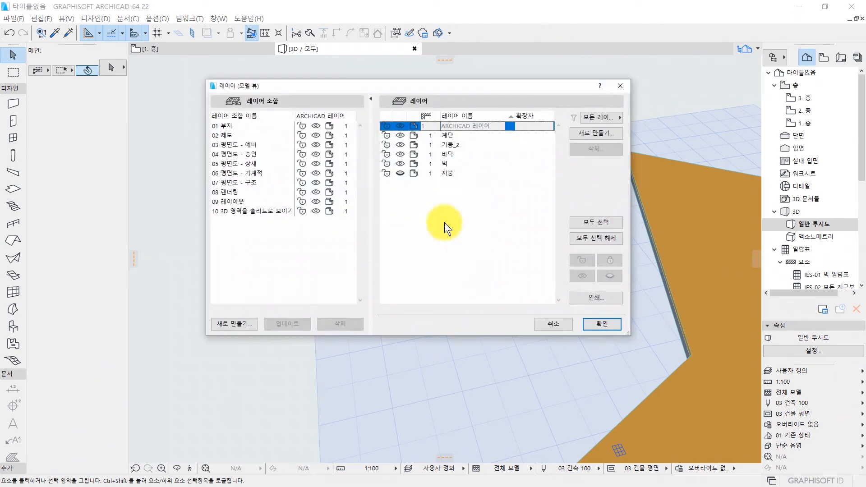
pyautogui.click(400, 164)
pyautogui.click(603, 323)
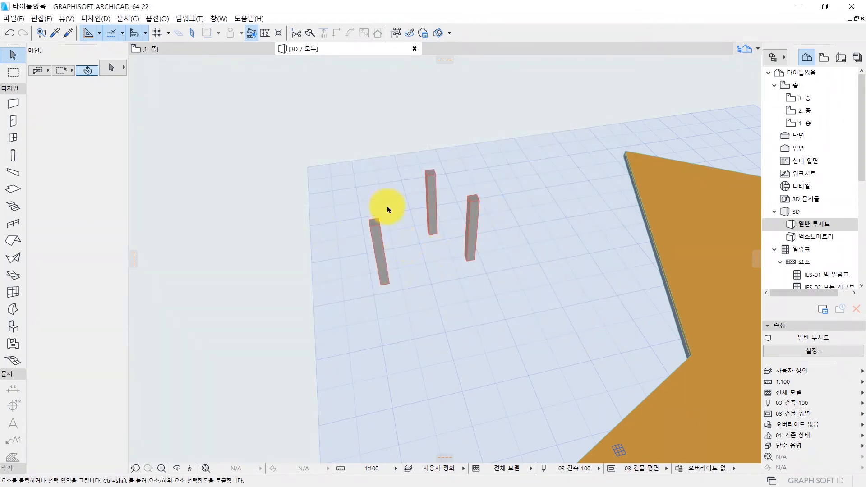